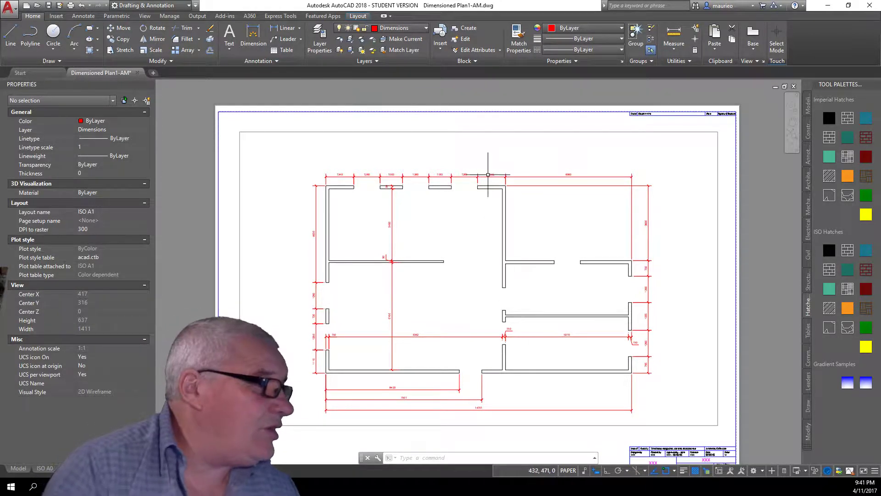
Activate the layout viewport containing the floor plan and set its scale to 1:30.
double_click(491, 148)
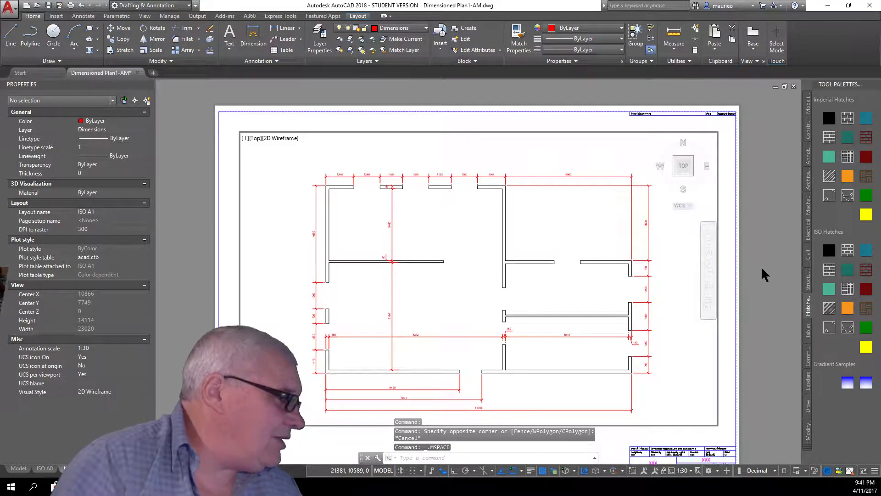
click(707, 271)
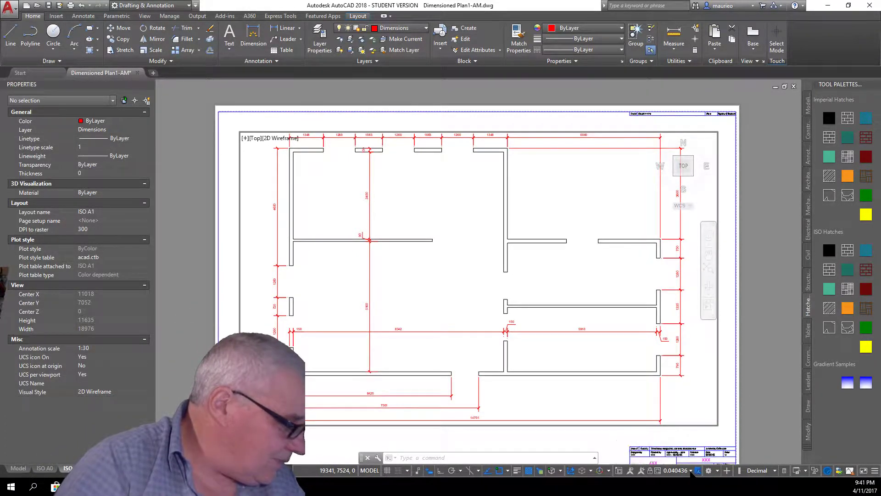
click(690, 471)
click(618, 292)
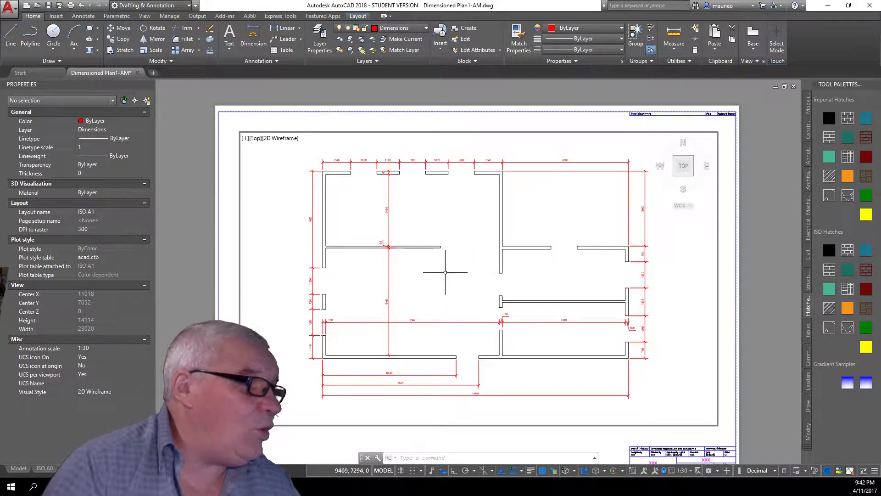
Freeze the Doors and Windows layers.
click(424, 28)
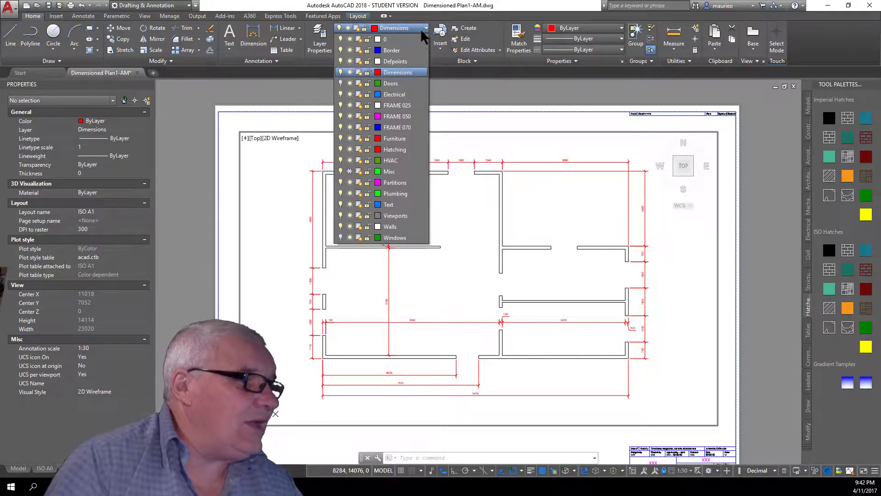
click(348, 81)
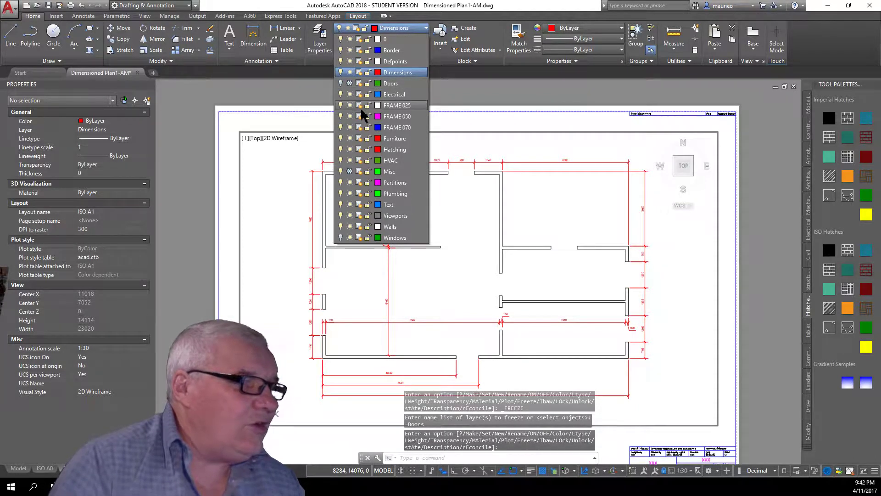
click(350, 237)
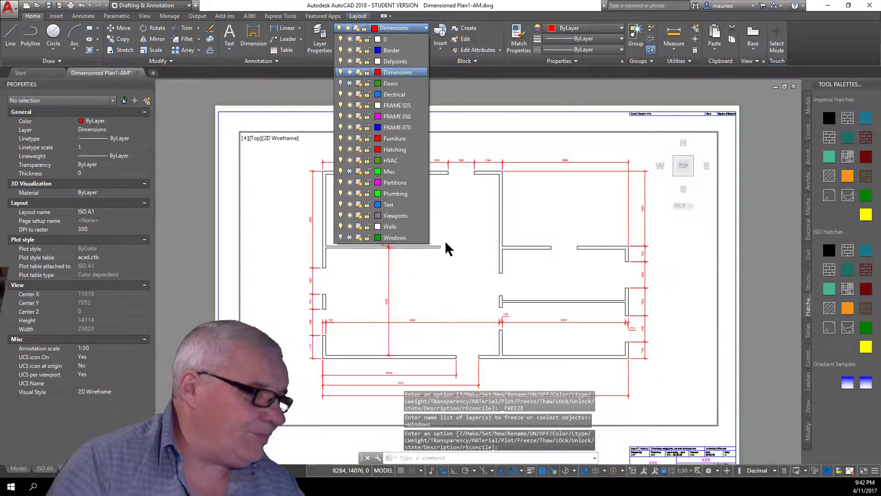
click(465, 216)
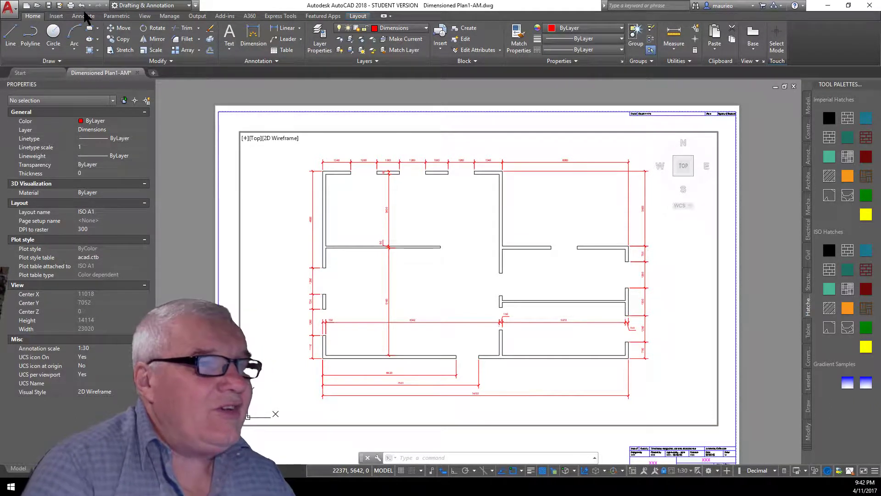
Set the dimension layer override so new dimensions go on the Dimensions layer.
click(84, 15)
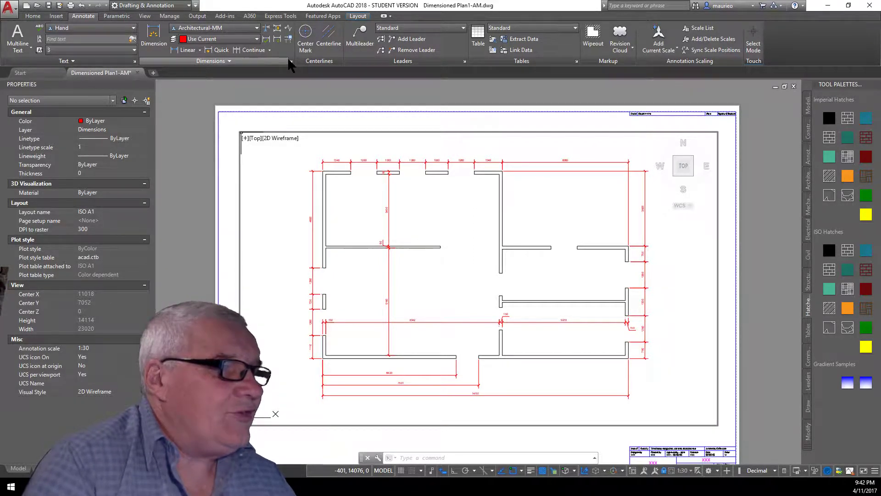
click(256, 38)
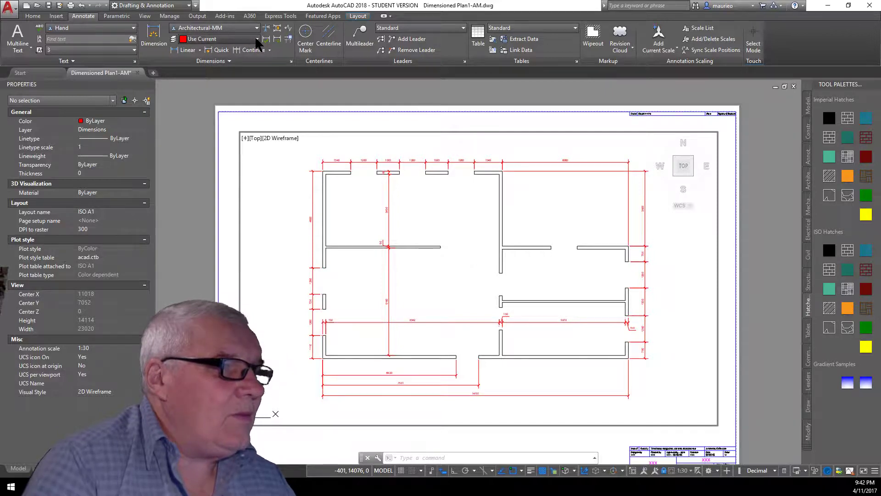
click(276, 85)
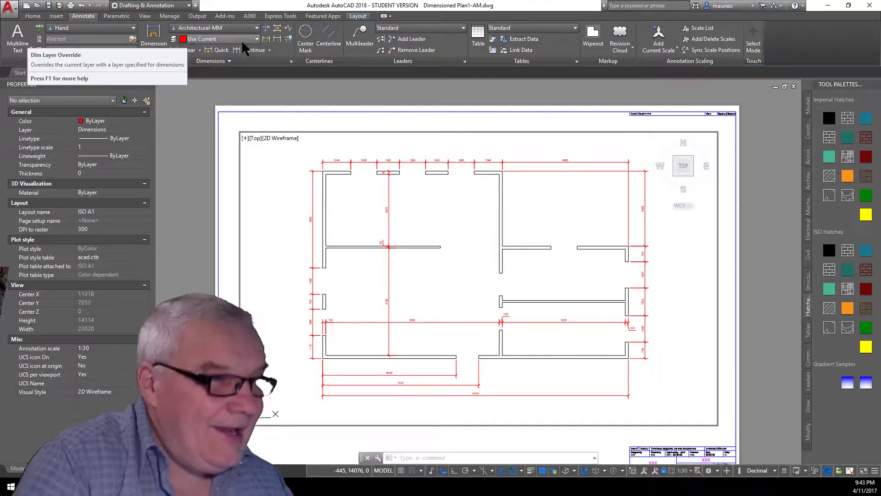
click(257, 39)
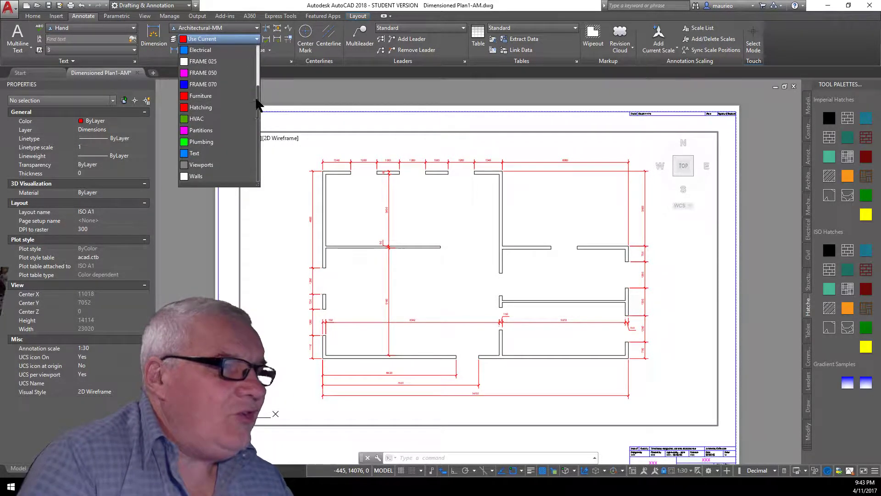
drag(258, 100, 258, 59)
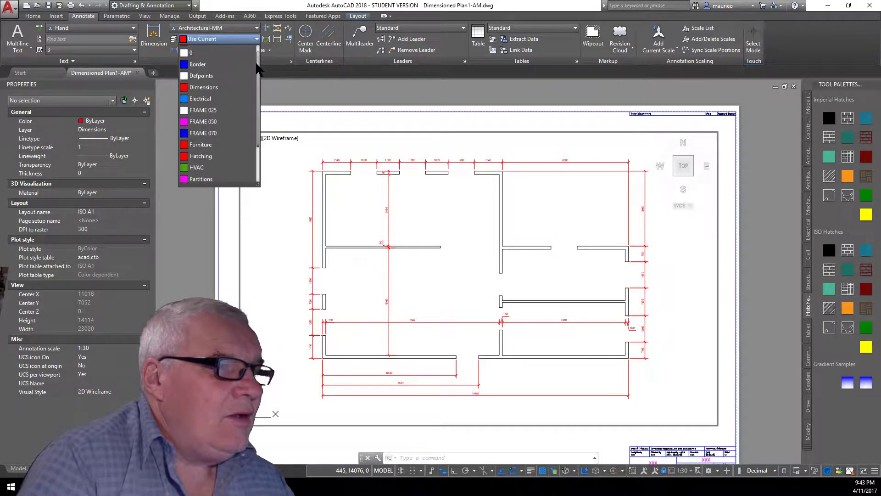
click(204, 87)
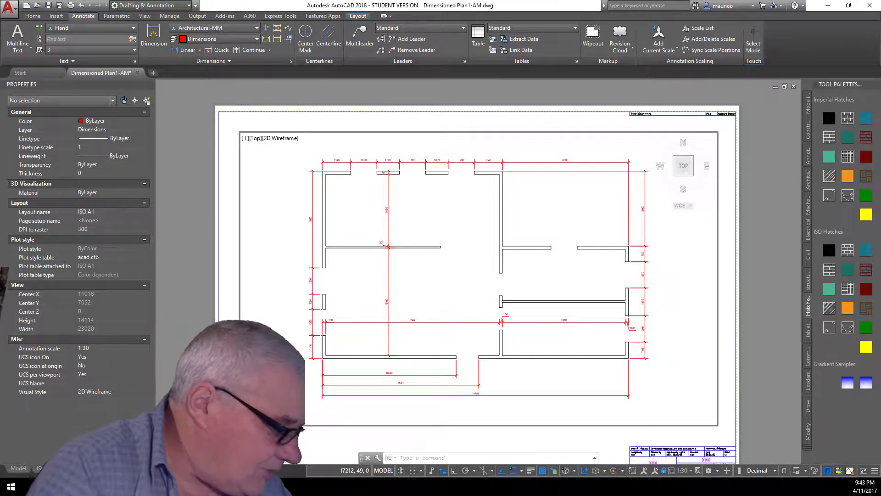
With object snap off, dimension the first segment of the upper-left room's top wall by object selection, placing it above the existing dimension row.
click(514, 471)
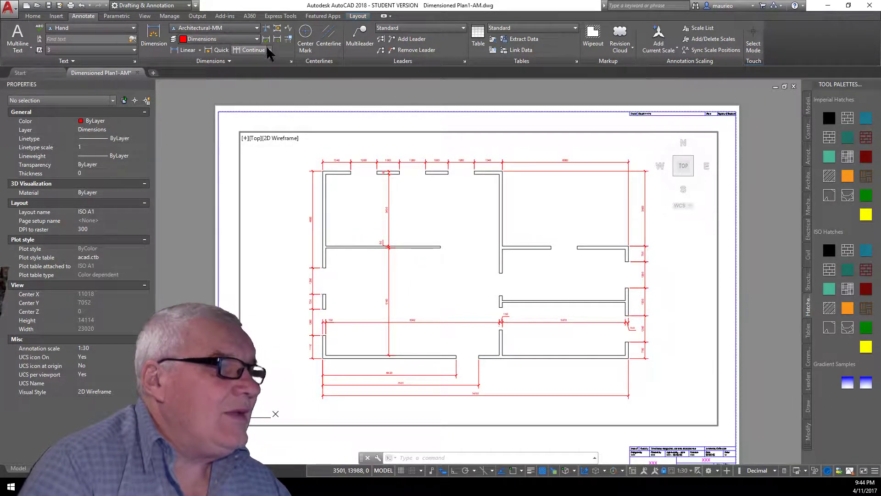
click(155, 33)
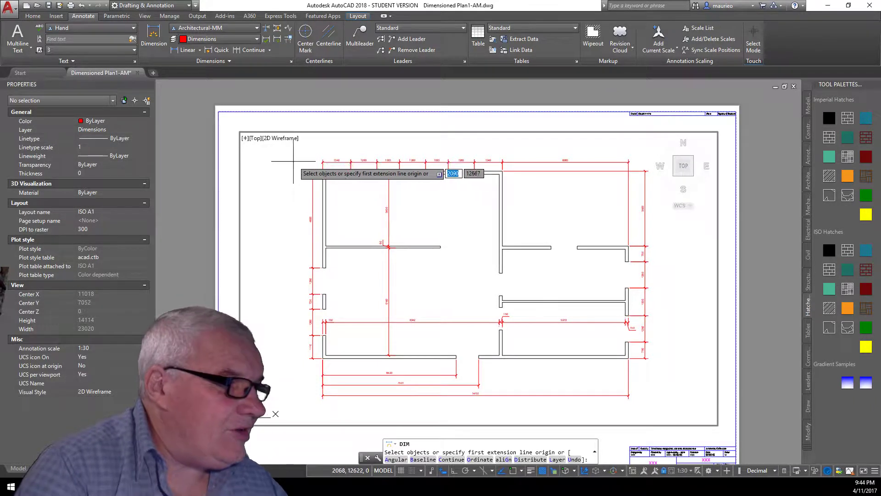
key(Return)
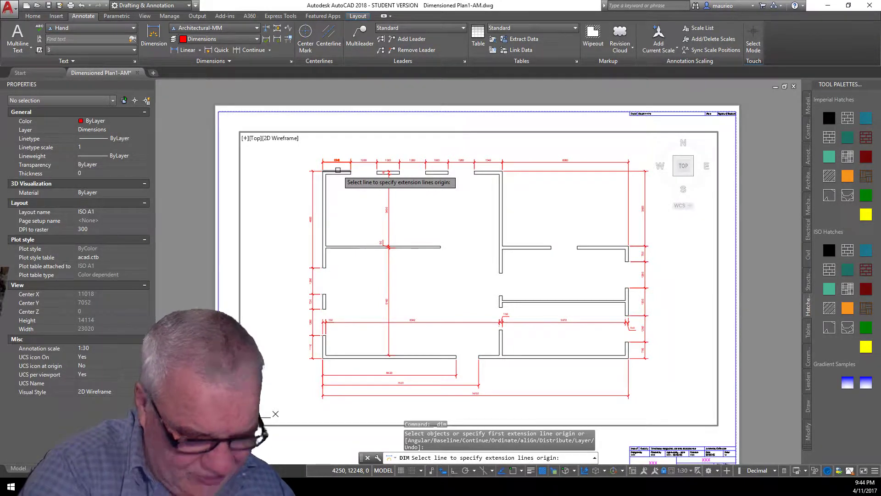
click(338, 170)
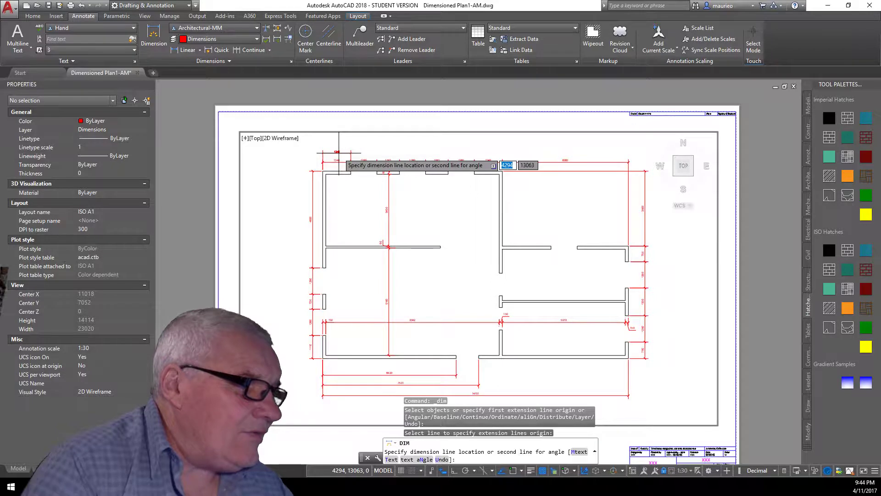
click(338, 153)
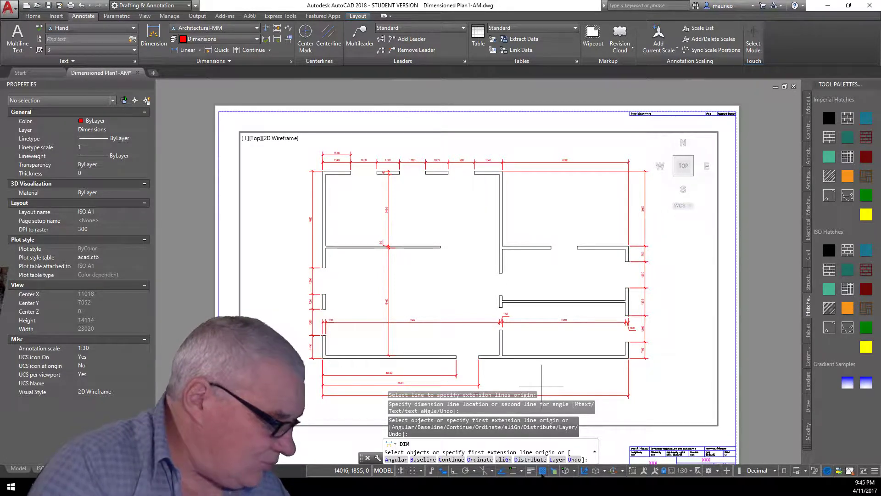
Turn object snap back on and review the active object snap modes.
click(513, 470)
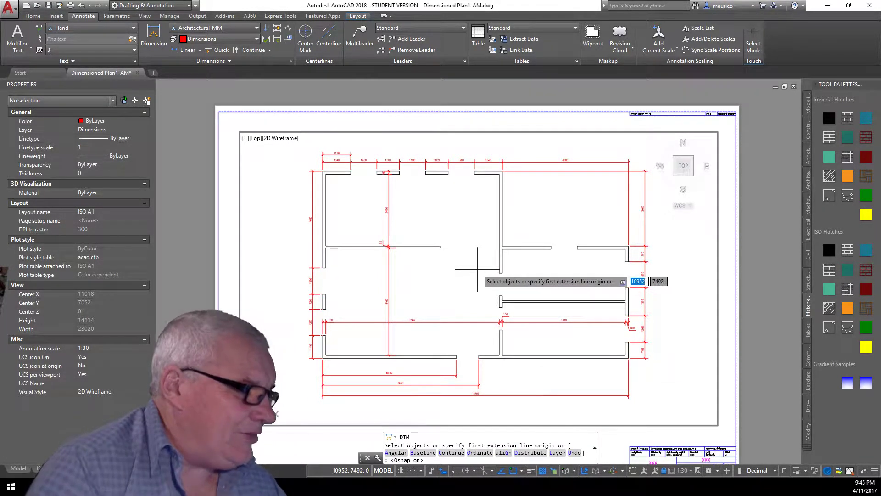
key(Return)
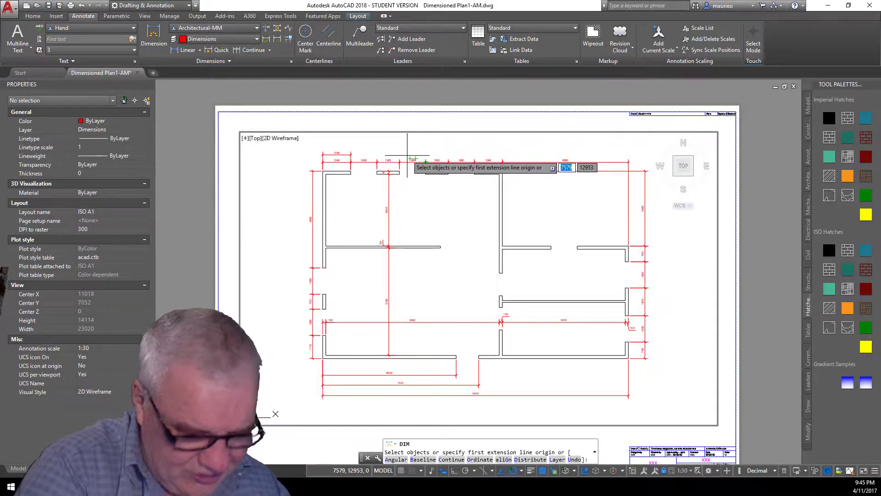
click(523, 472)
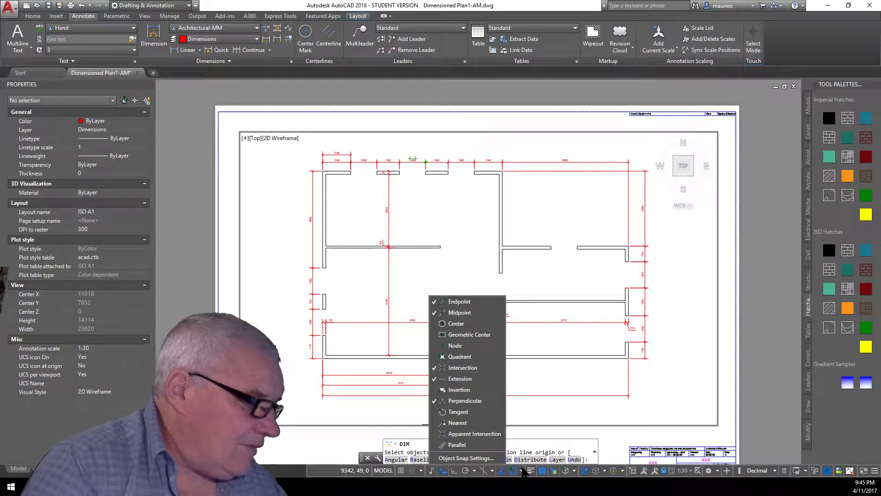
click(522, 425)
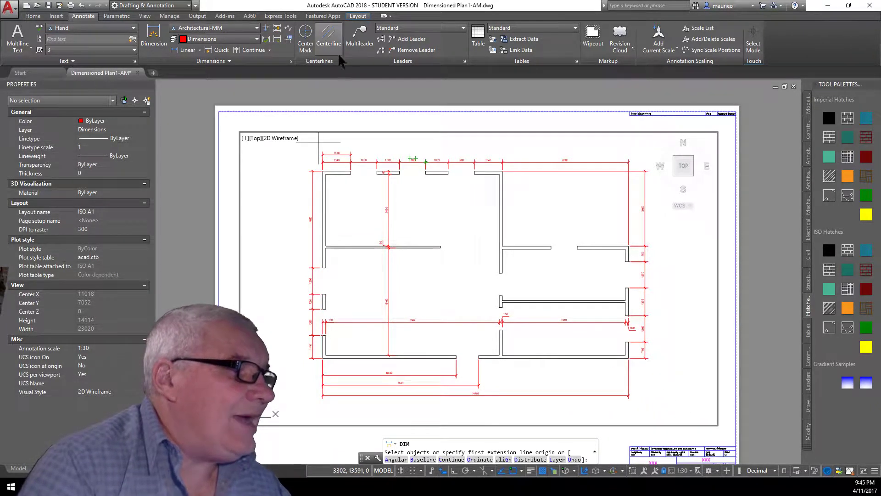
Continue the new dimension across each opening and wall segment of the upper-left room's top wall, ending at its right outer corner.
click(255, 47)
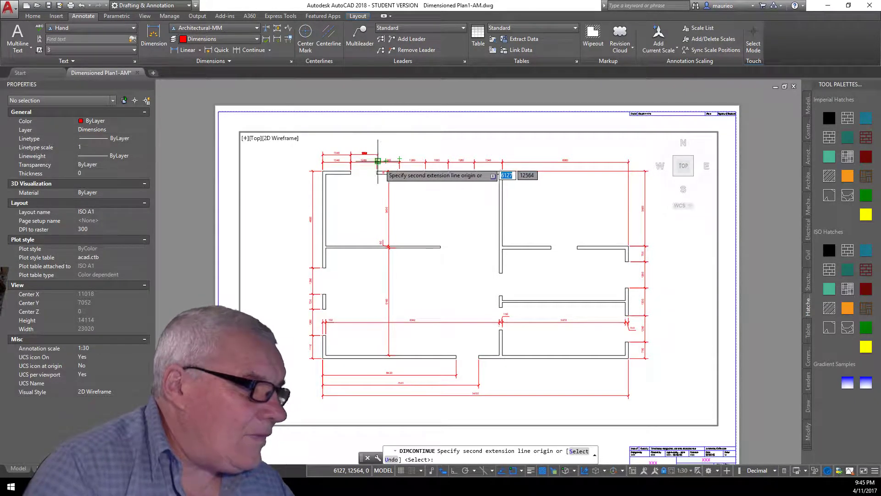
scroll(381, 157, up, 5)
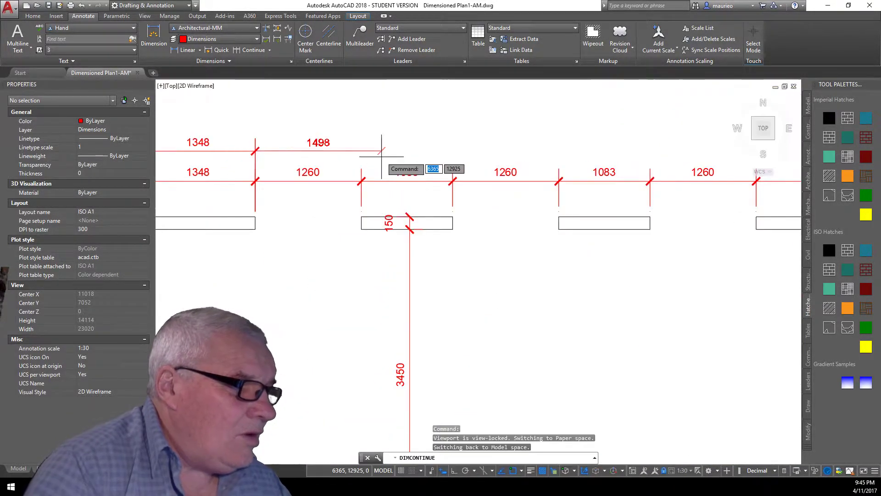
click(361, 217)
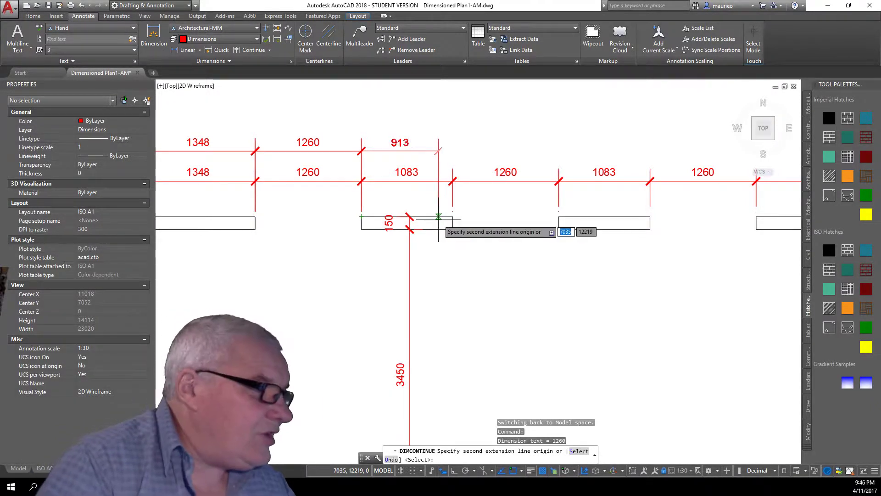
click(452, 216)
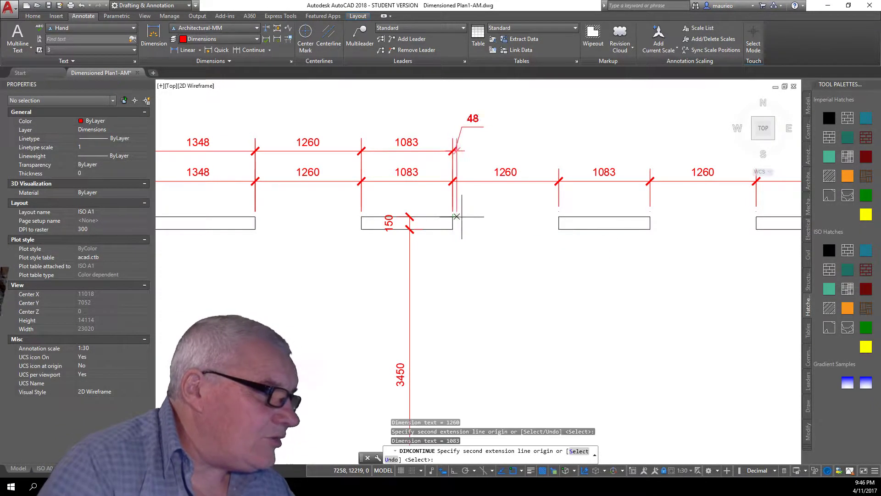
click(559, 217)
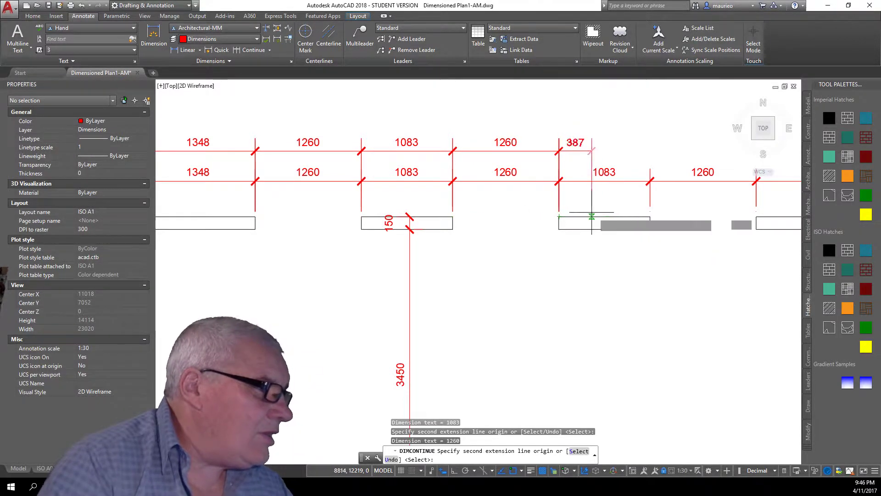
click(650, 216)
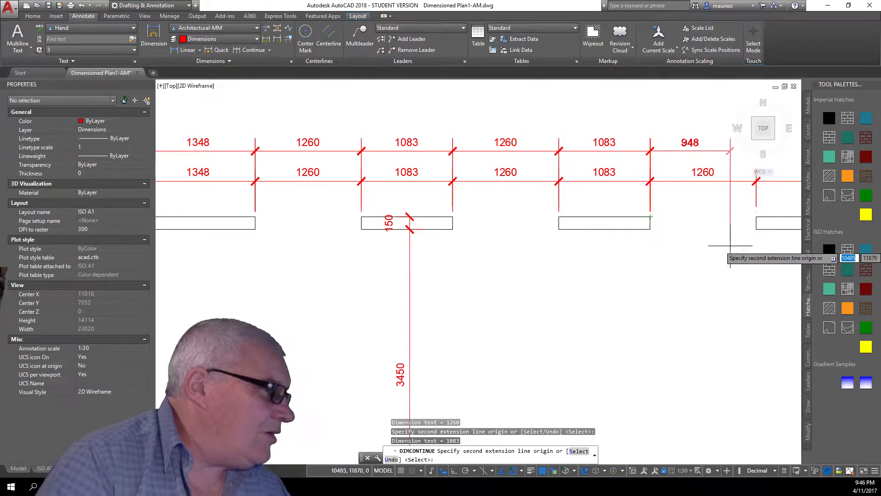
key(Escape)
scroll(737, 239, down, 2)
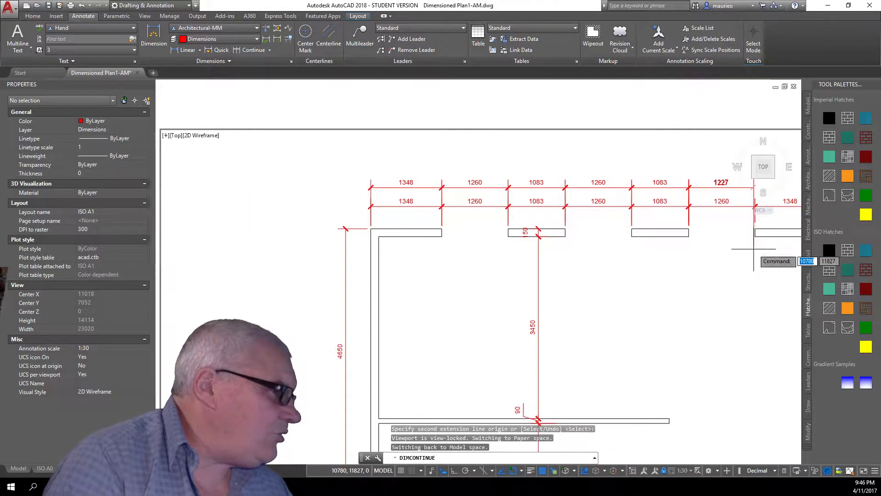
middle_drag(725, 254, 496, 254)
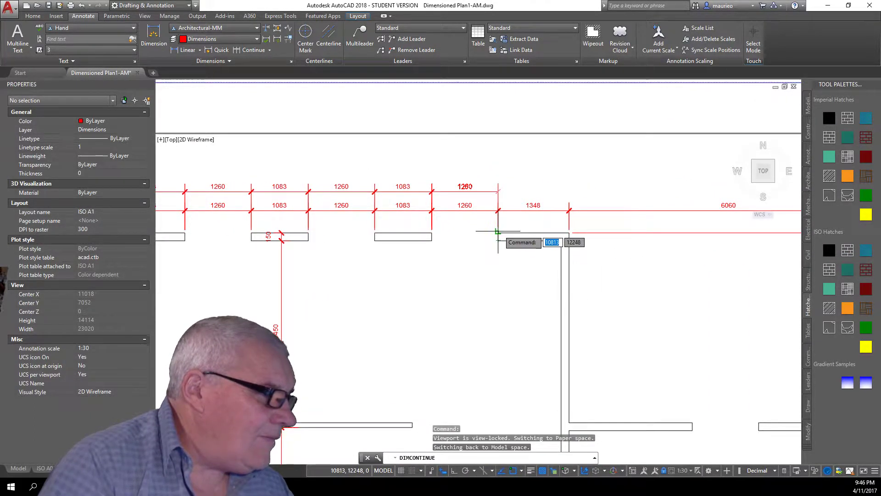
click(498, 232)
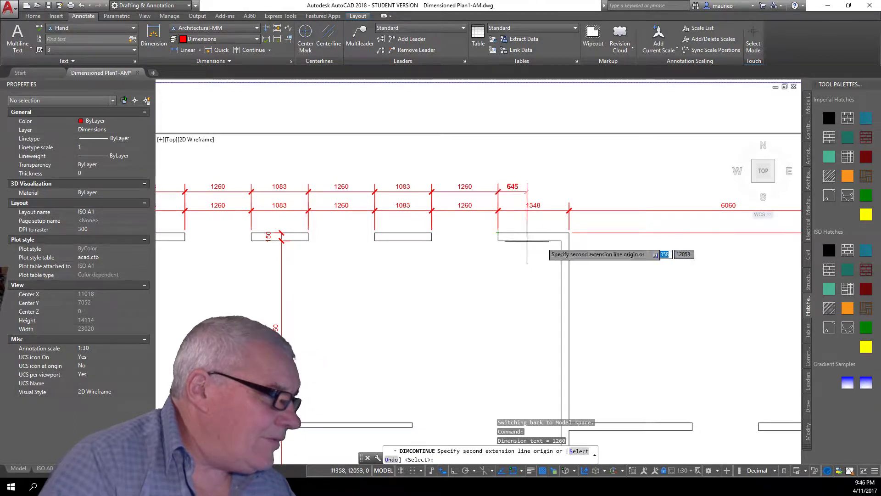
click(569, 233)
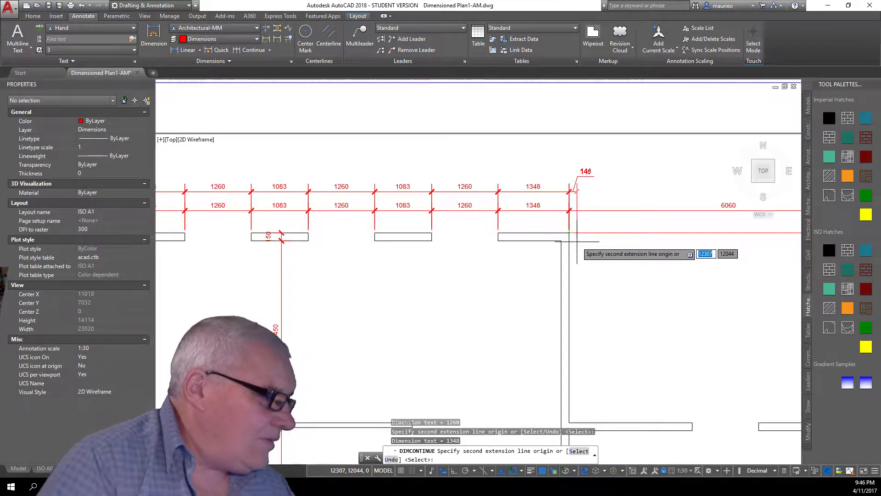
key(Return)
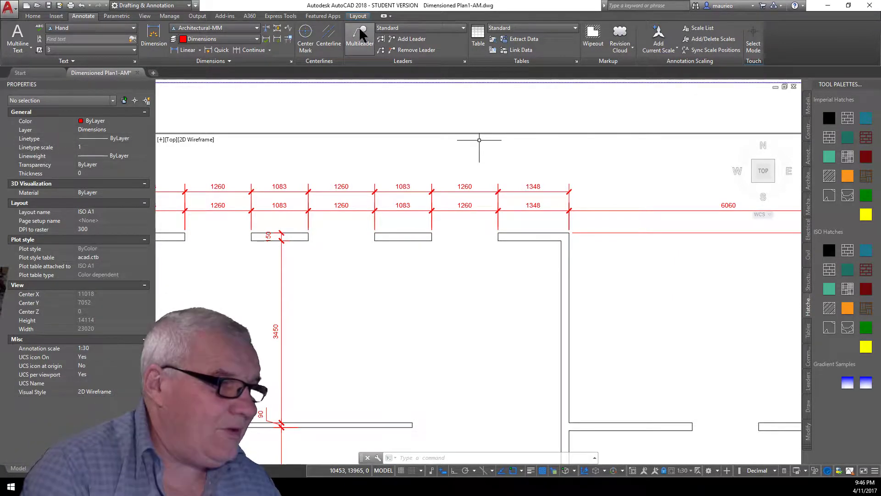
scroll(313, 247, down, 5)
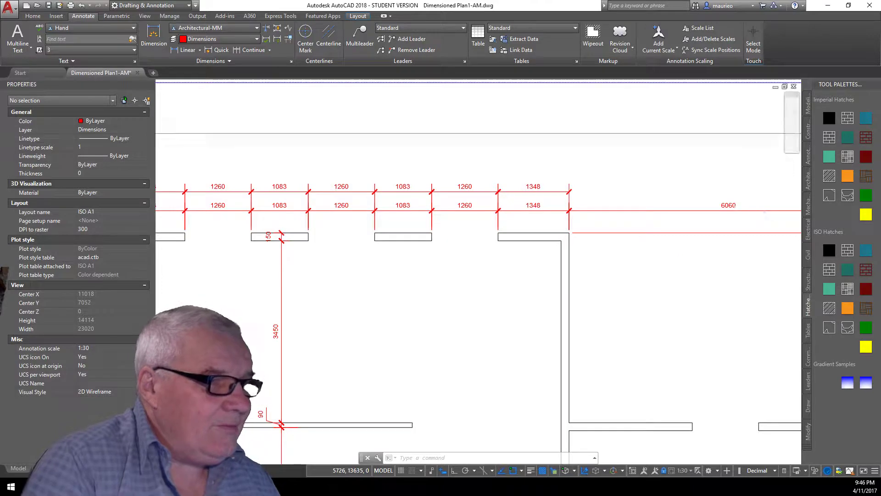
middle_drag(350, 302, 327, 239)
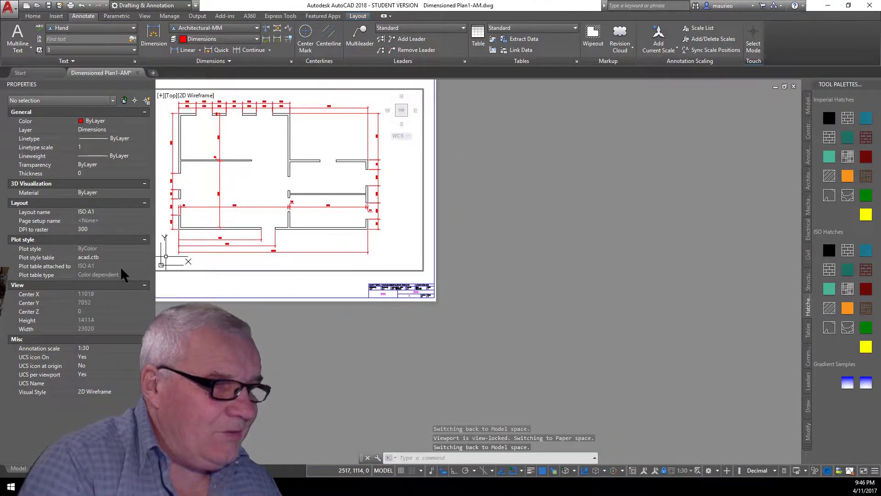
Examine the existing stacked dimensions below the plan's bottom wall, clearing any selection made there.
scroll(224, 259, up, 2)
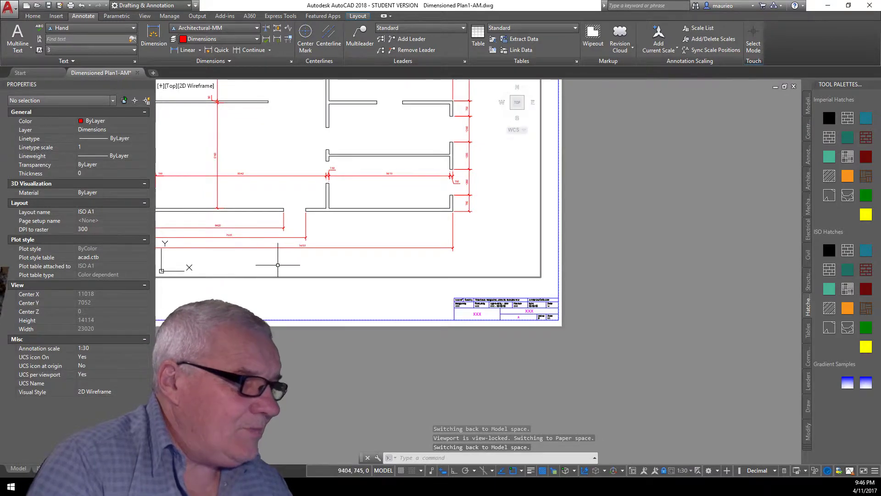
click(306, 223)
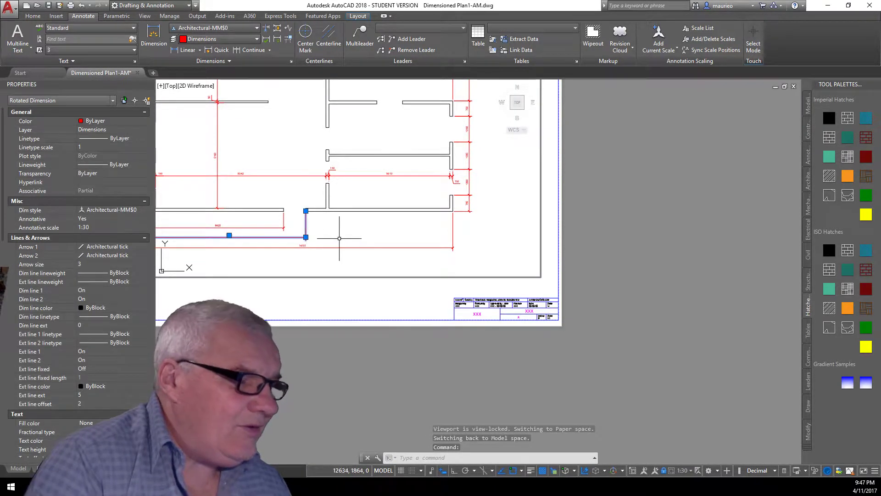
key(Escape)
key(Escape)
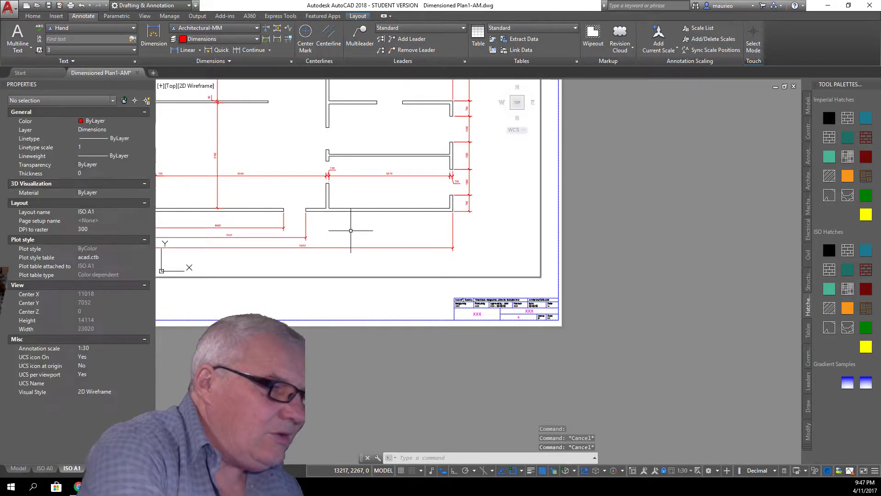
scroll(350, 230, down, 3)
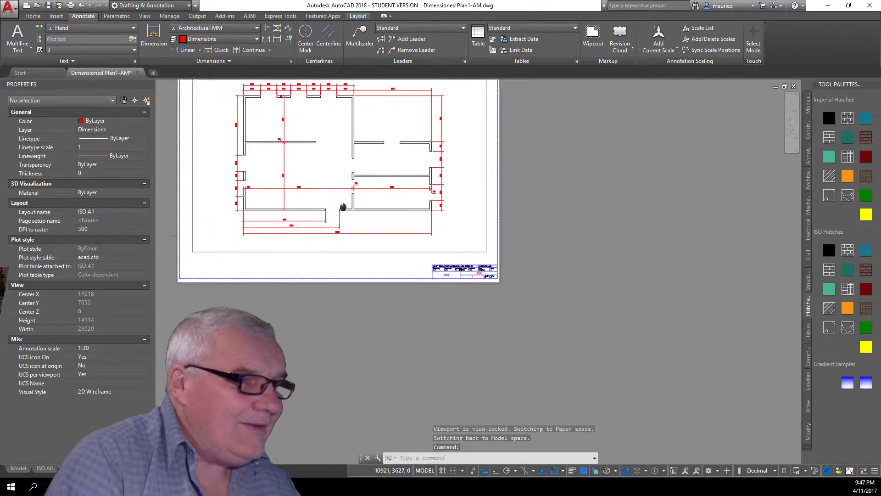
scroll(286, 149, up, 4)
scroll(275, 142, down, 1)
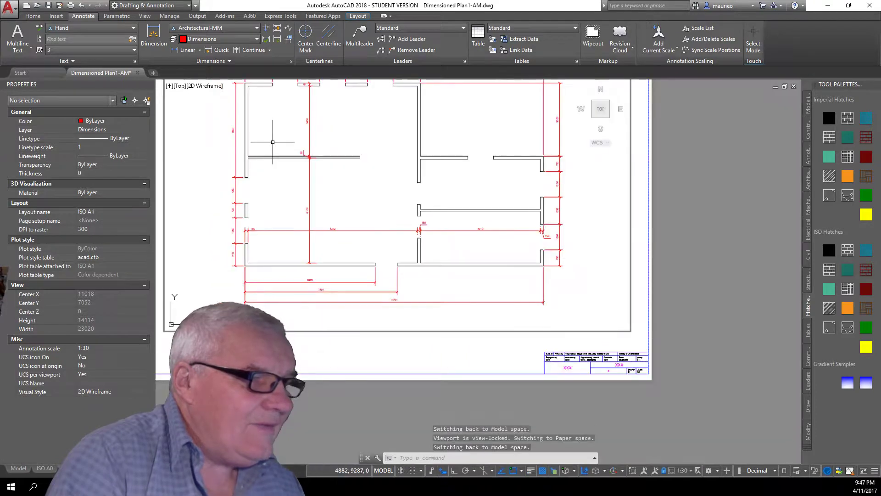
scroll(257, 275, up, 4)
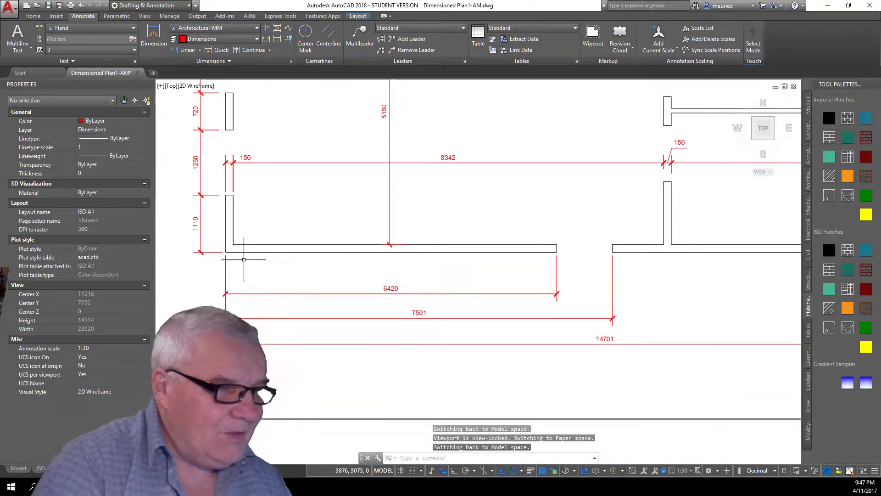
Dimension the bottom wall's left segment from its outer left corner to the opening, placing it just above the existing dimension row.
mouse_move(244, 253)
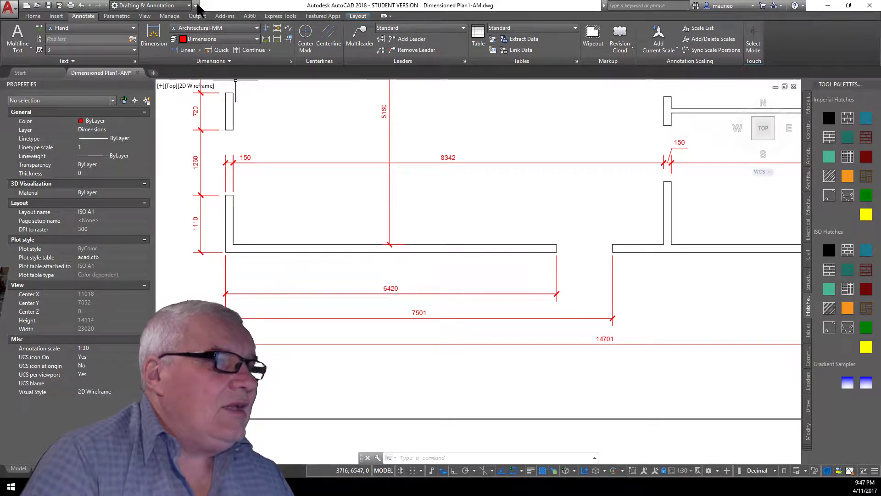
click(156, 41)
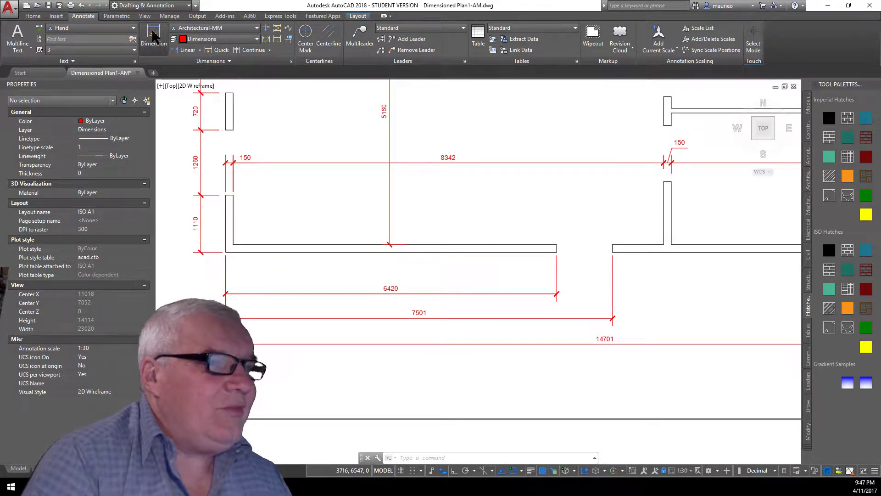
click(225, 251)
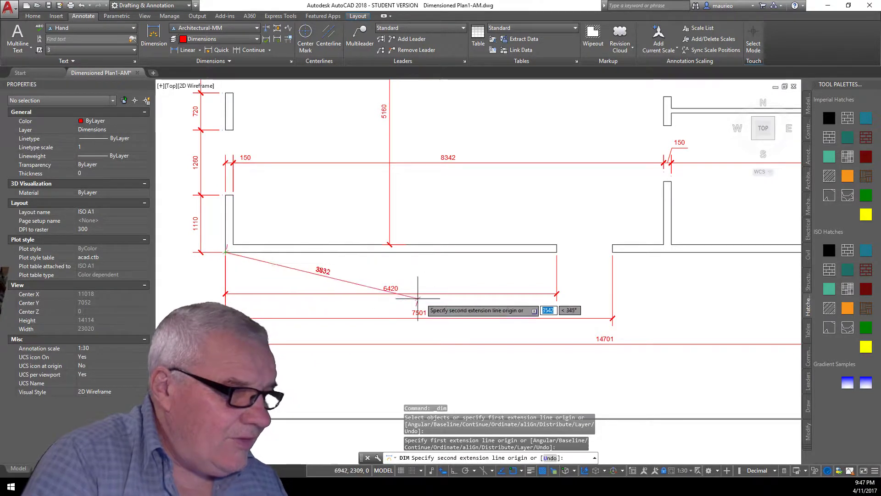
click(557, 251)
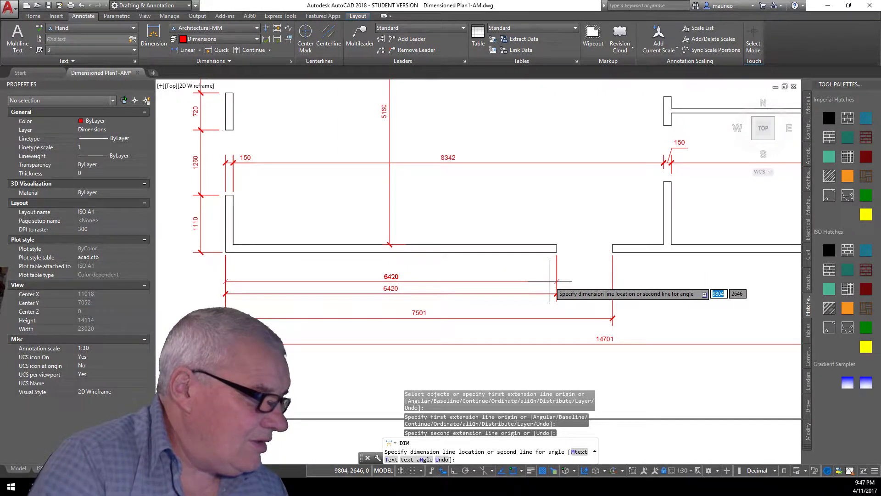
click(550, 281)
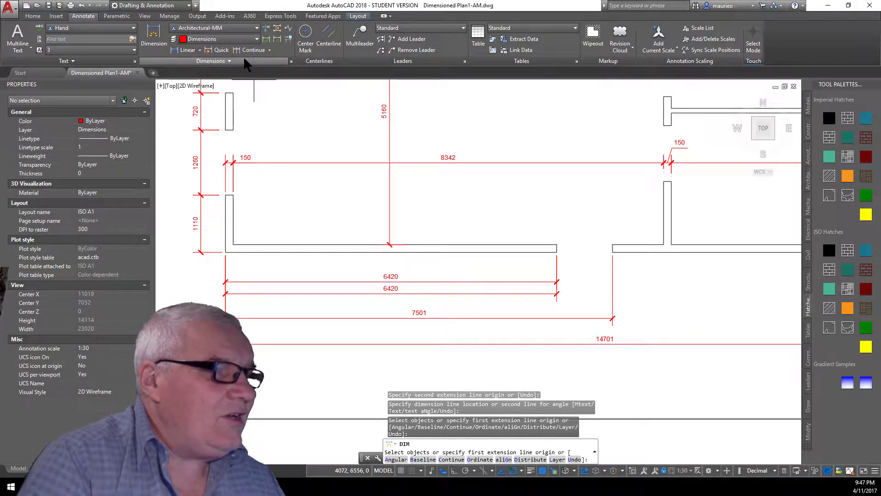
Add baseline dimensions from the bottom wall's left corner to the far side of the opening and to the plan's lower-right outer corner.
click(270, 50)
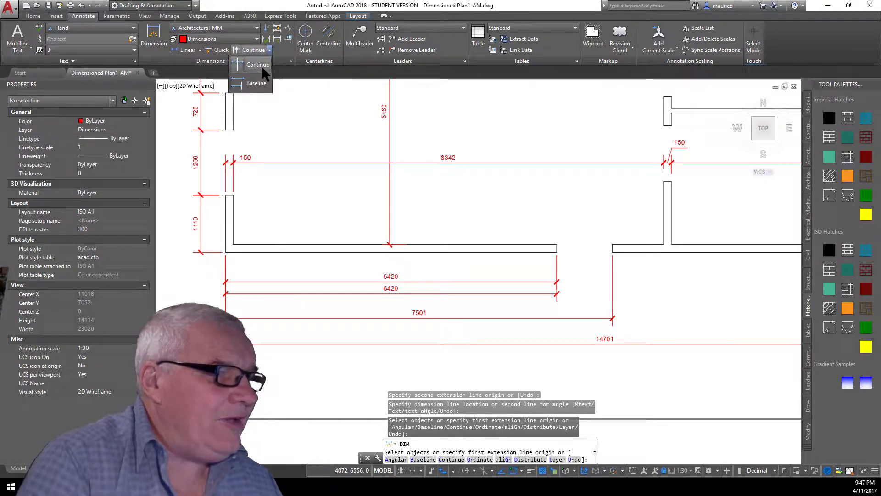
click(254, 83)
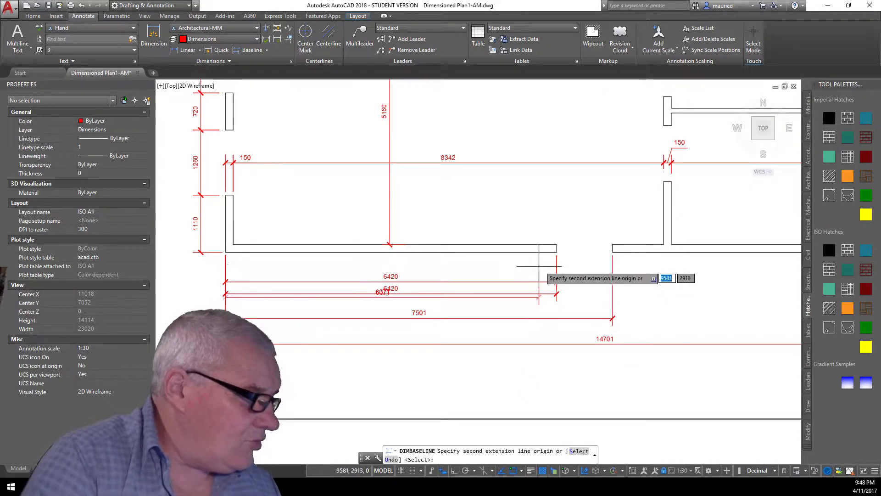
click(612, 252)
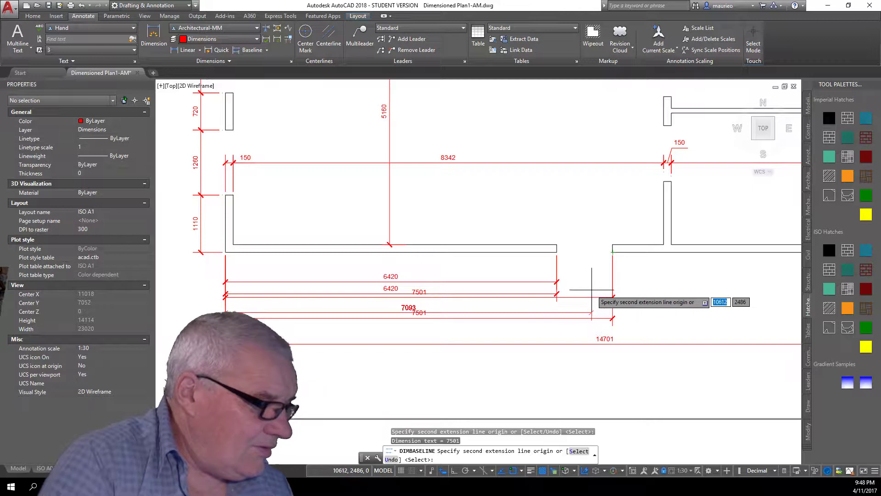
click(618, 247)
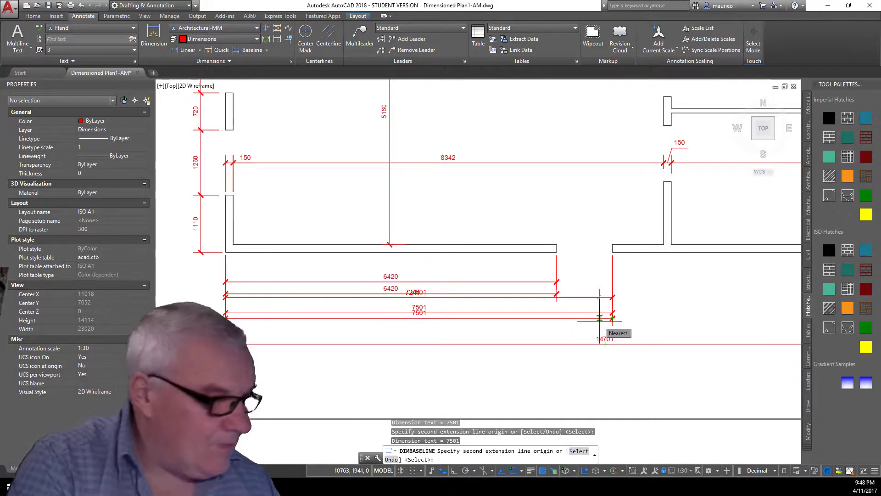
scroll(638, 289, down, 5)
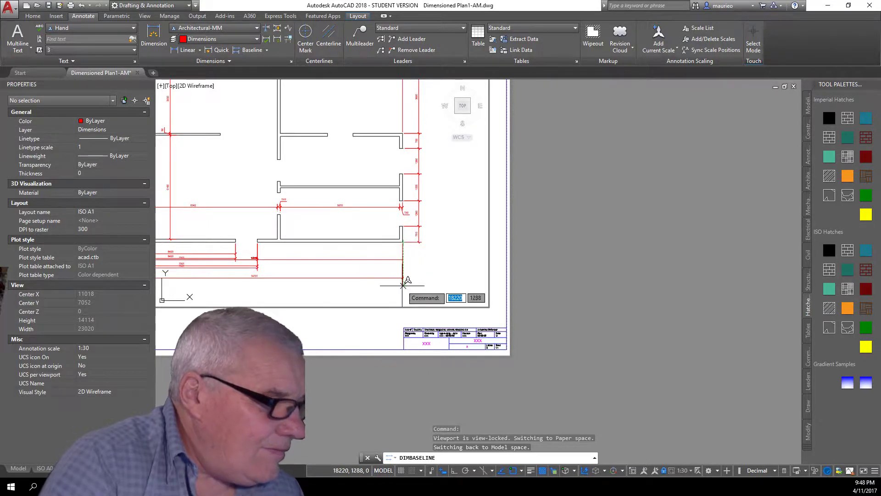
click(402, 242)
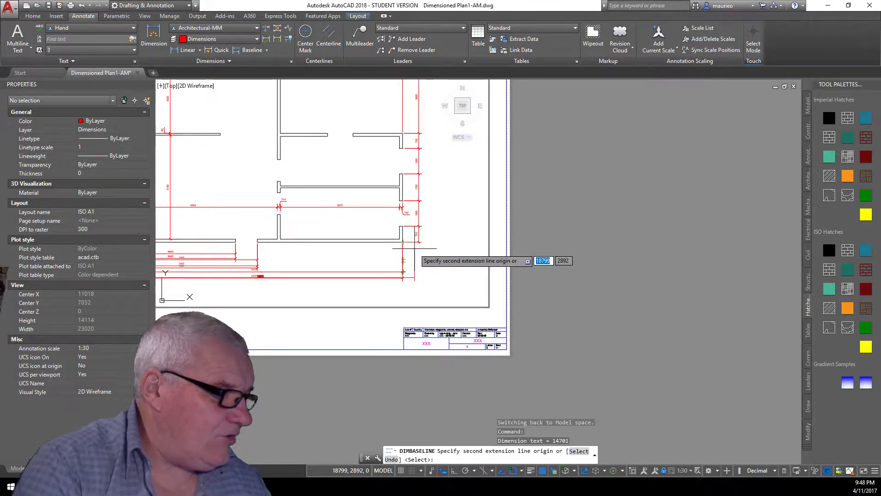
key(Return)
key(Return)
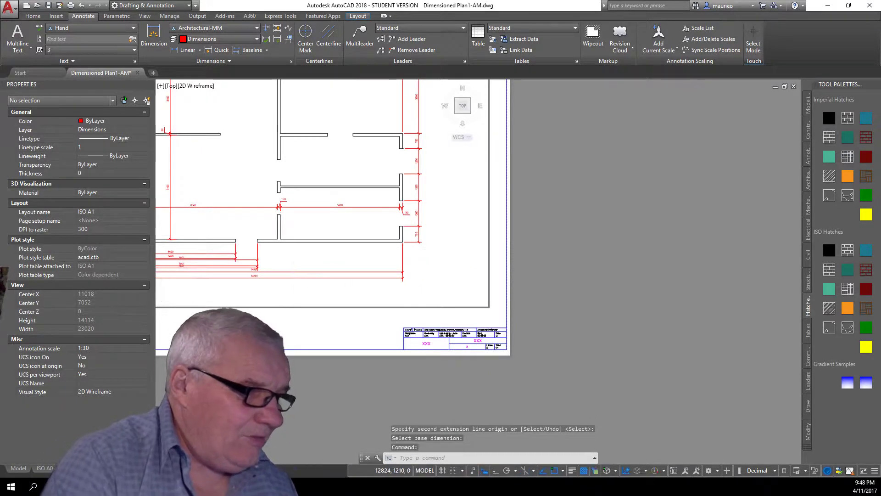
Inspect the spacing of the new baseline dimensions against the existing ones below the bottom wall.
scroll(290, 285, down, 3)
scroll(286, 260, up, 5)
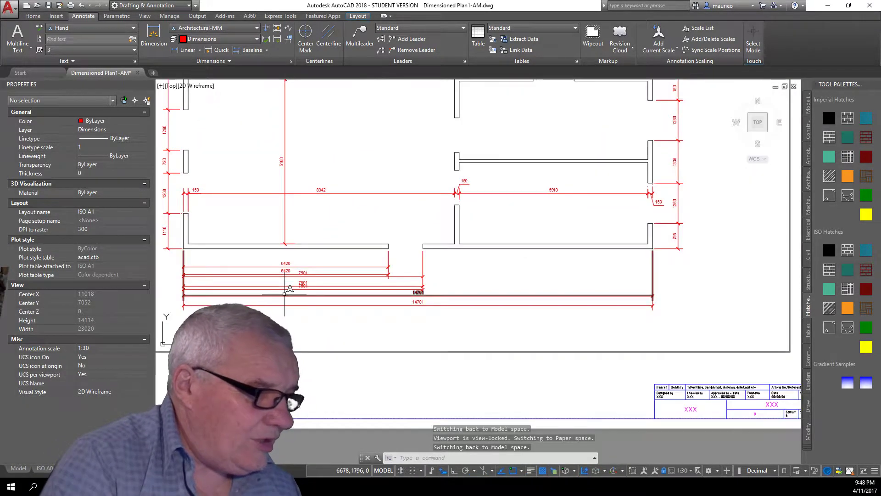
scroll(285, 256, up, 3)
middle_drag(285, 256, 293, 210)
scroll(298, 236, up, 1)
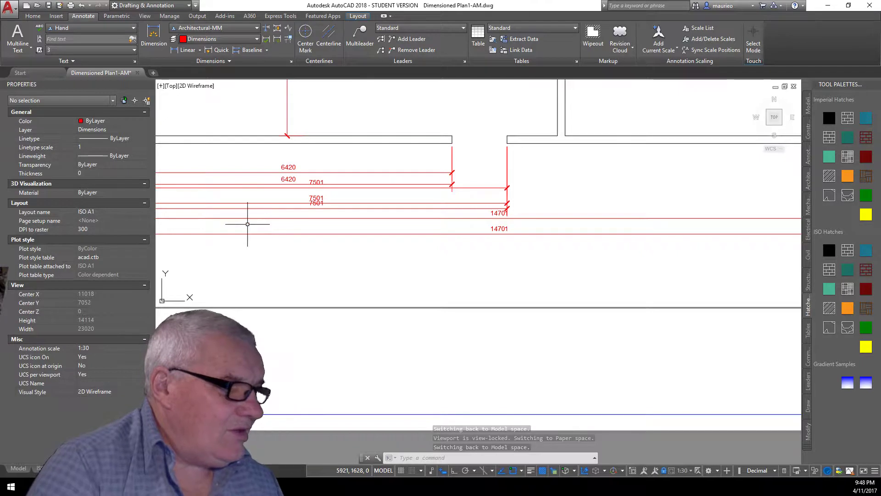
scroll(246, 232, down, 1)
scroll(247, 227, up, 2)
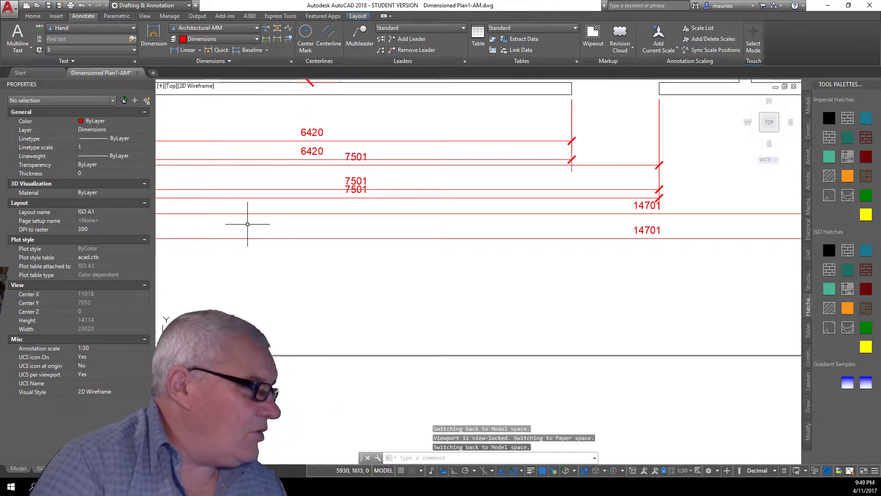
scroll(247, 225, down, 2)
middle_drag(246, 222, 364, 240)
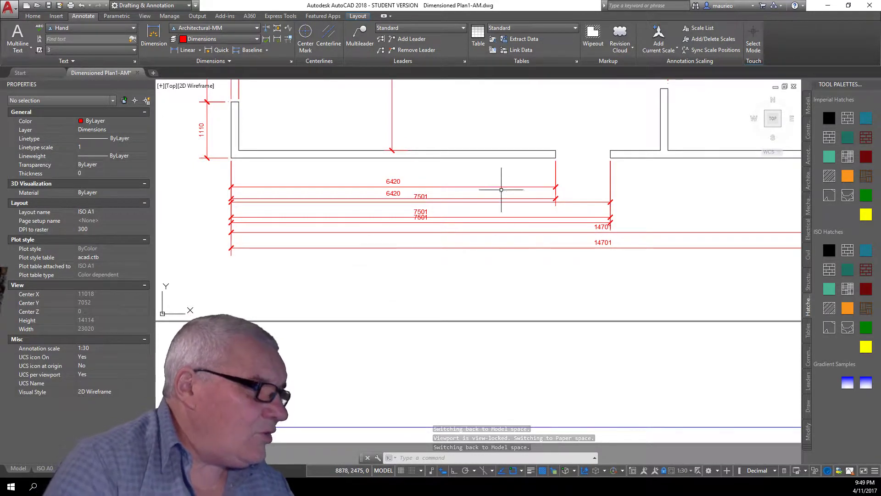
Select the overlapping dimensions below the bottom wall in turn to compare them, and clear the selection.
click(528, 198)
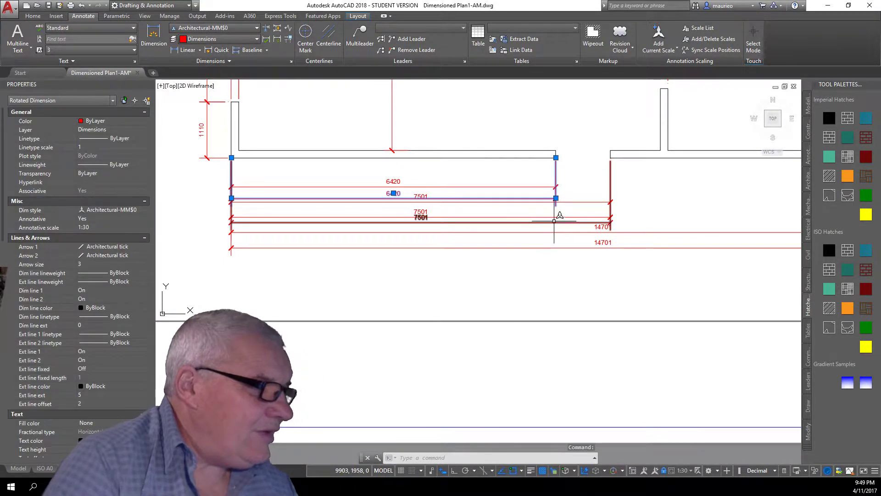
click(578, 201)
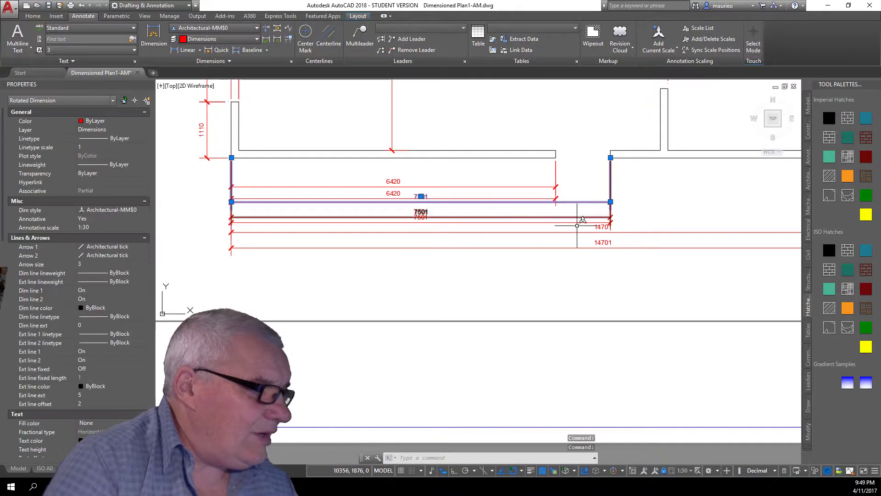
click(575, 218)
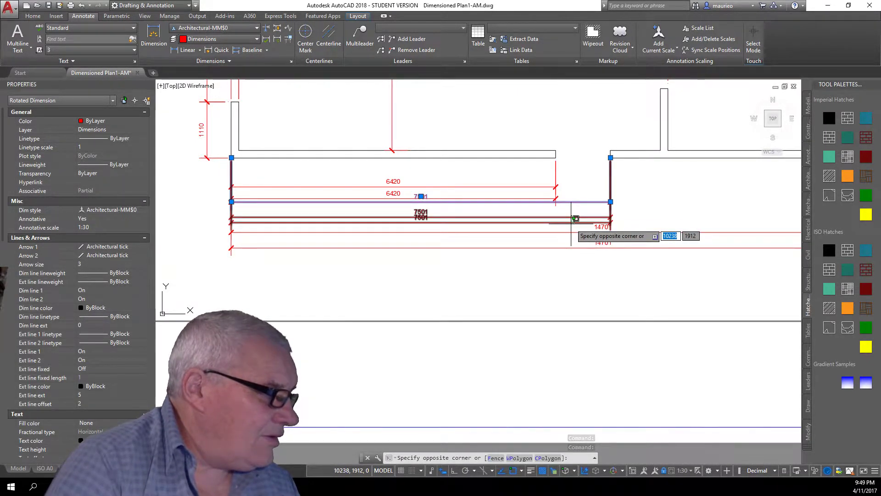
click(572, 223)
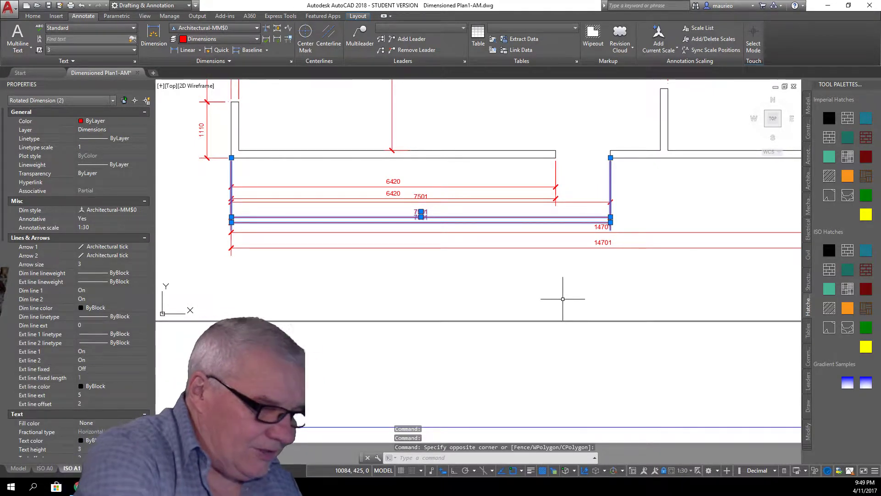
key(Escape)
key(Escape)
key(Escape)
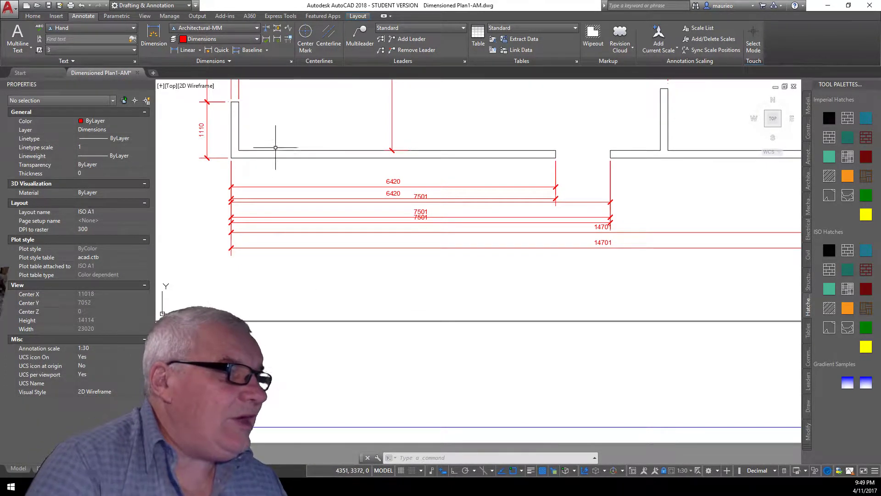
click(221, 50)
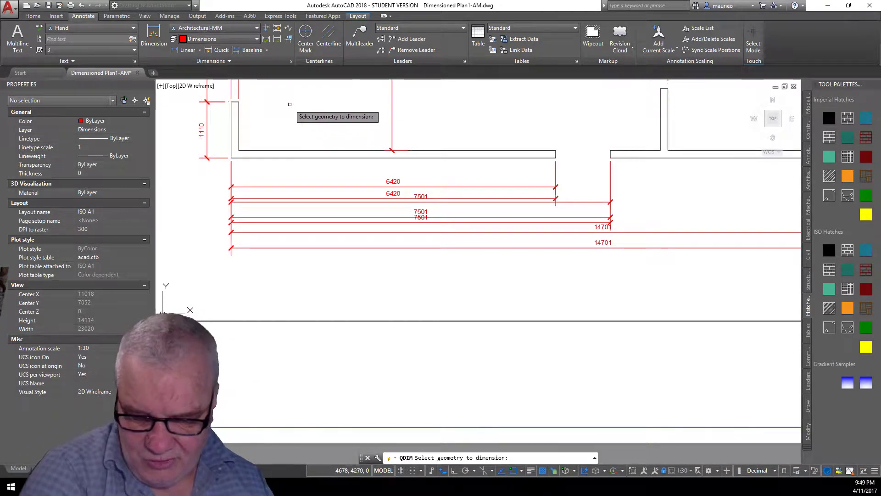
scroll(292, 103, down, 3)
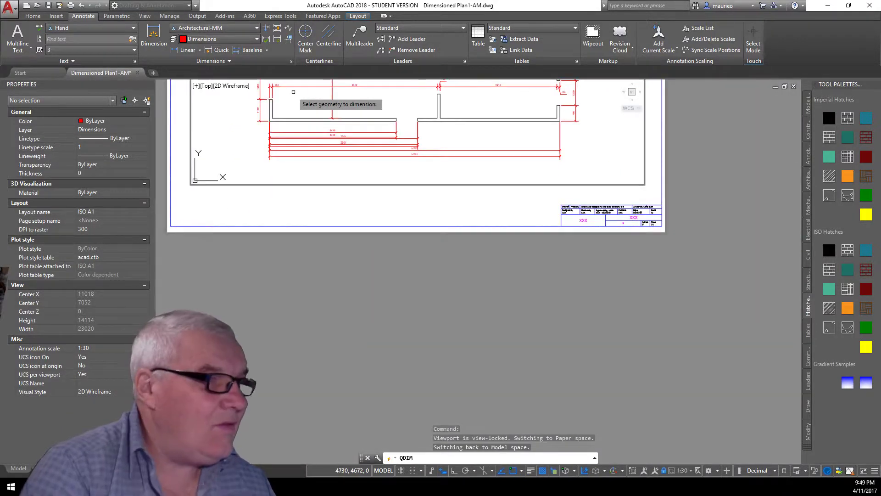
scroll(293, 92, down, 3)
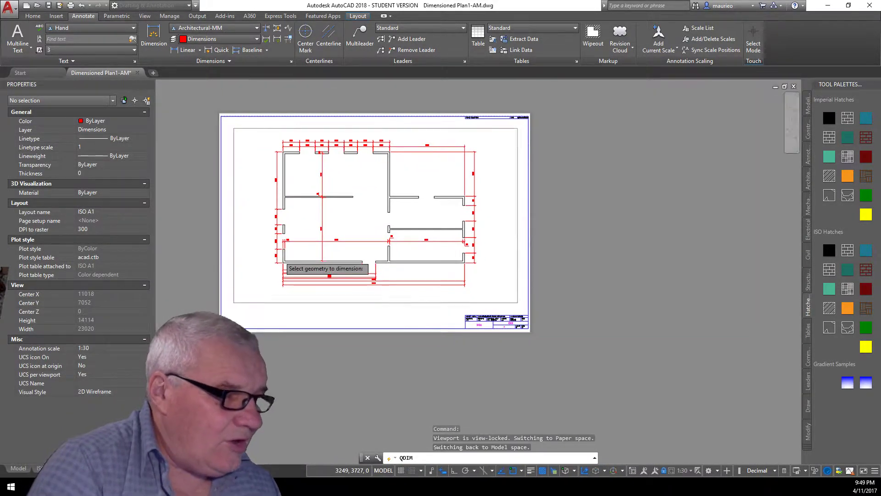
scroll(280, 256, up, 4)
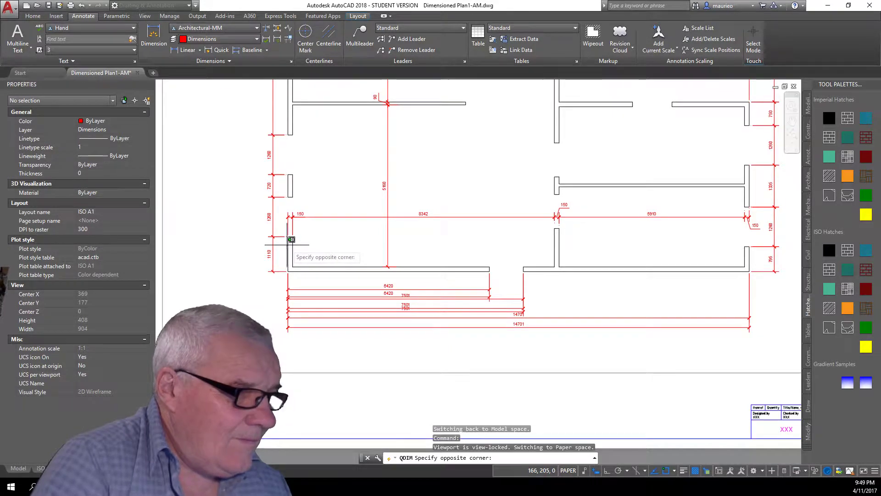
click(291, 240)
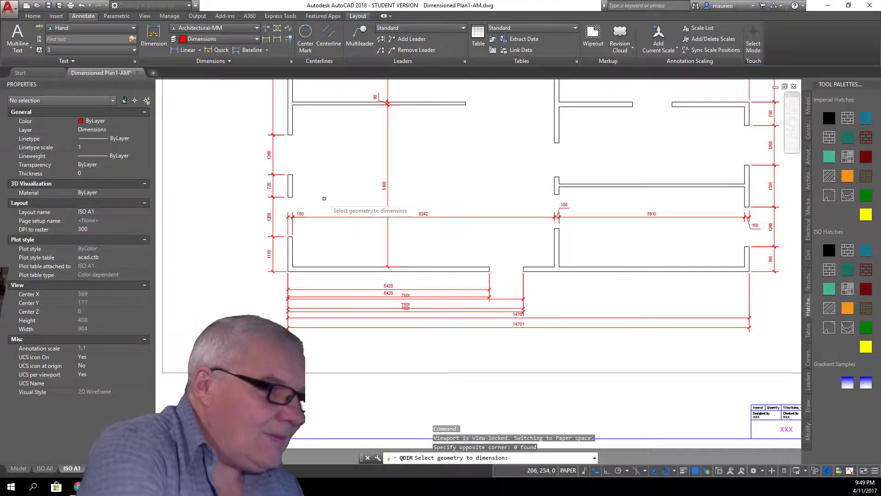
key(Return)
key(Escape)
key(Escape)
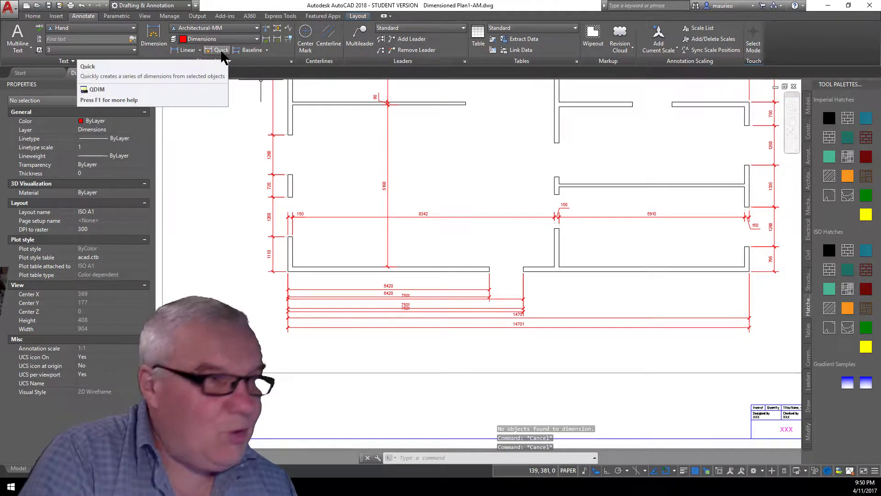
Try to pick the left exterior wall's lines for a Quick Dimension from paper space.
click(222, 51)
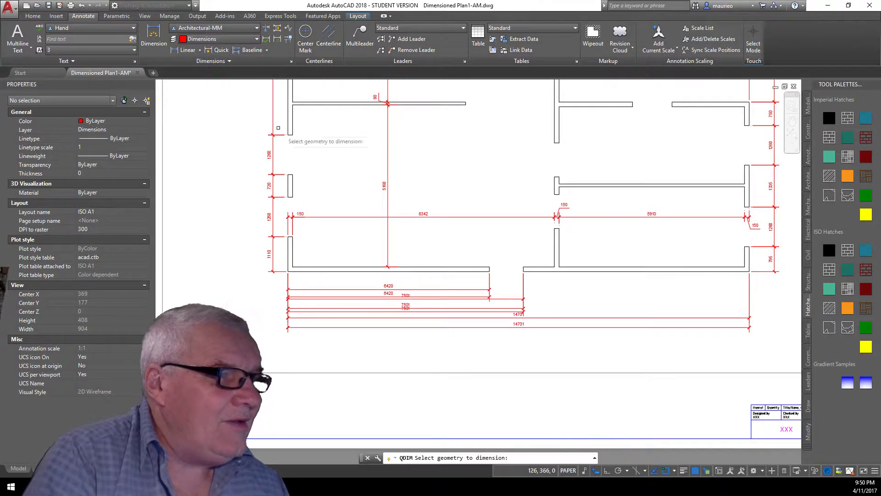
scroll(312, 167, down, 3)
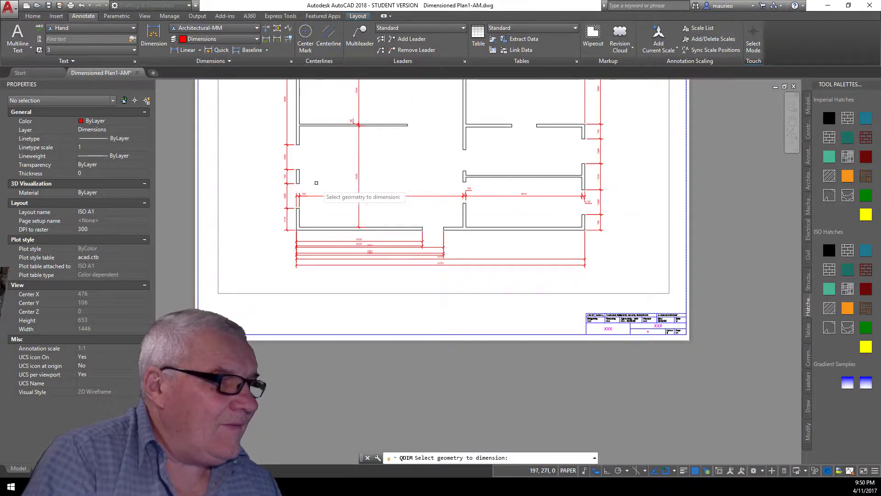
scroll(307, 247, down, 1)
middle_drag(307, 247, 305, 271)
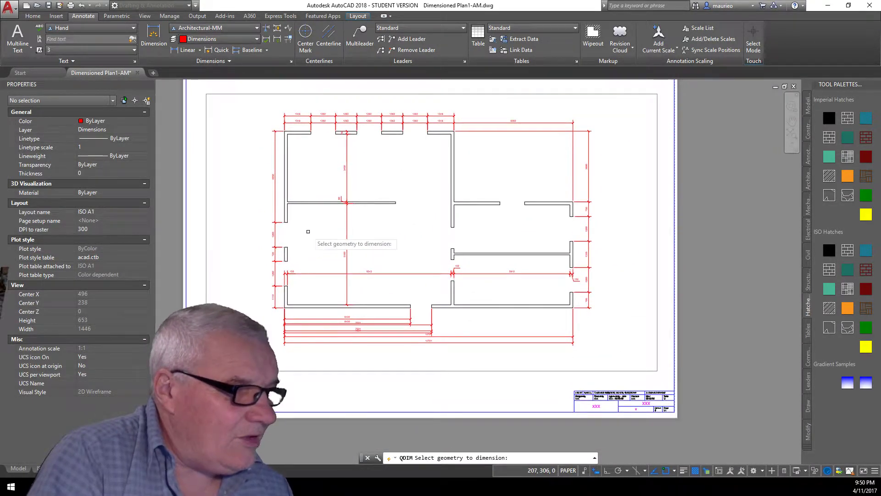
click(284, 174)
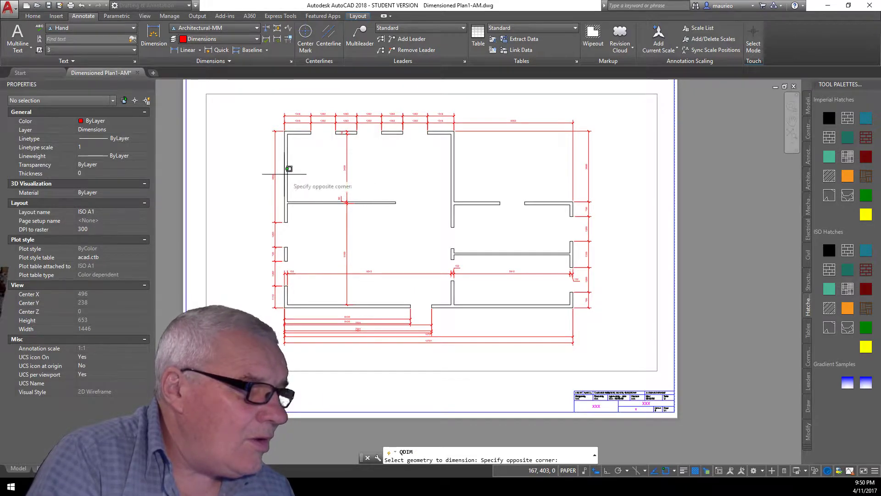
click(293, 248)
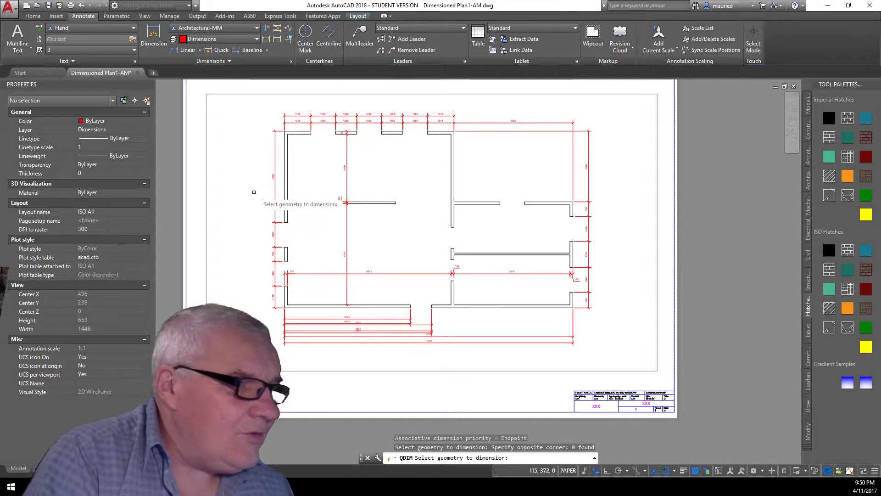
click(284, 177)
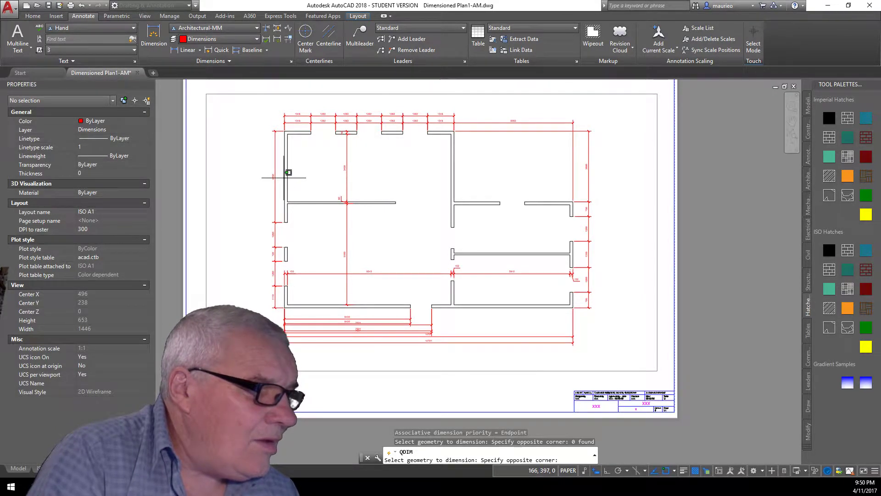
click(282, 201)
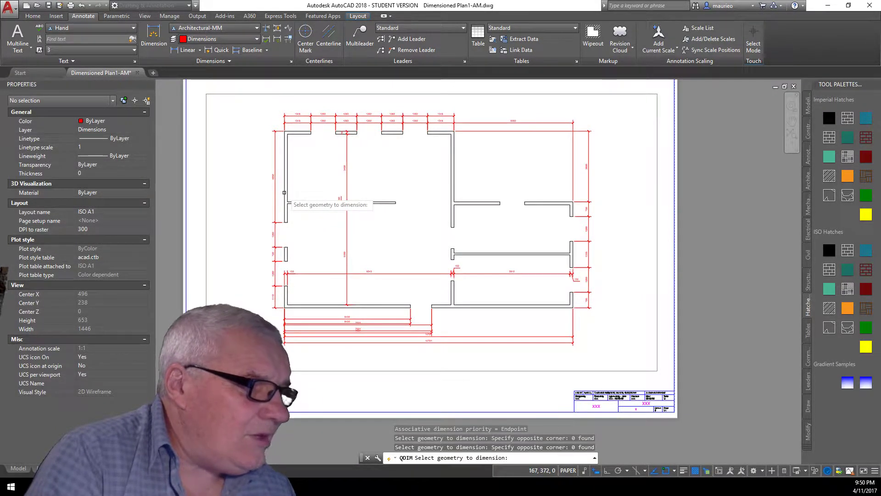
click(285, 192)
click(288, 196)
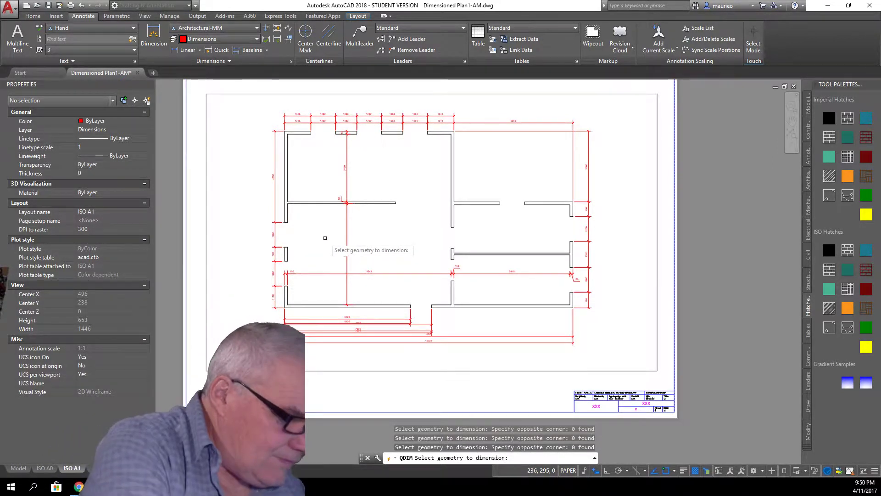
key(Escape)
key(Escape)
key(Escape)
key(Escape)
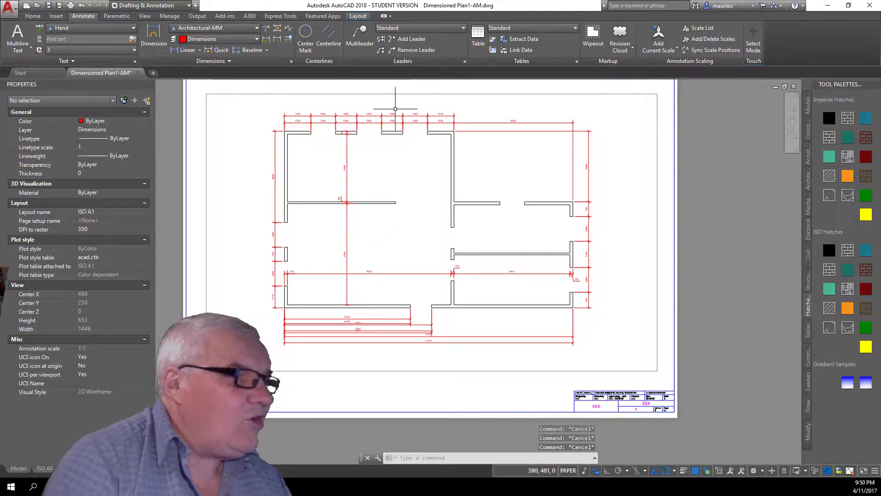
Retry the Quick Dimension from paper space, selecting segments of the left and right exterior walls.
click(220, 50)
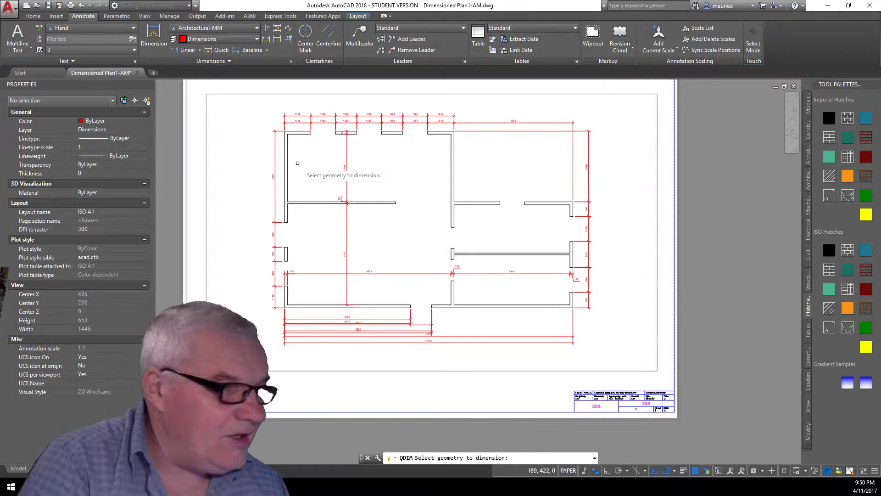
click(294, 159)
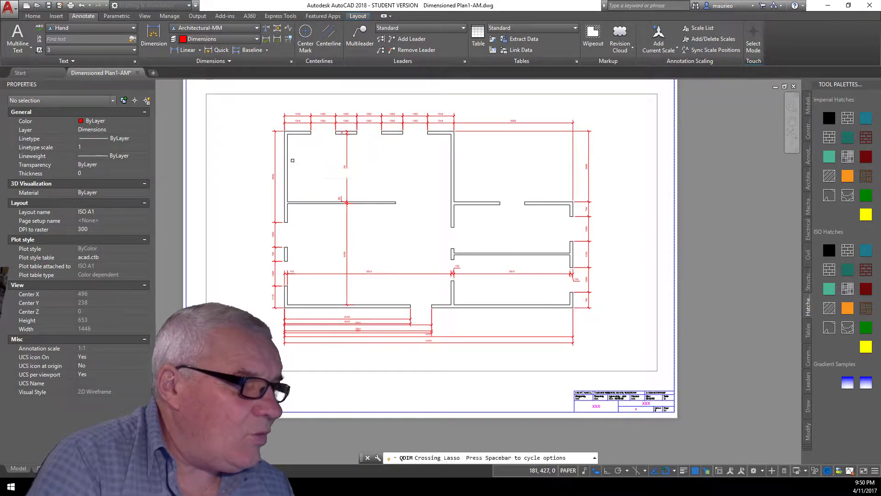
click(288, 157)
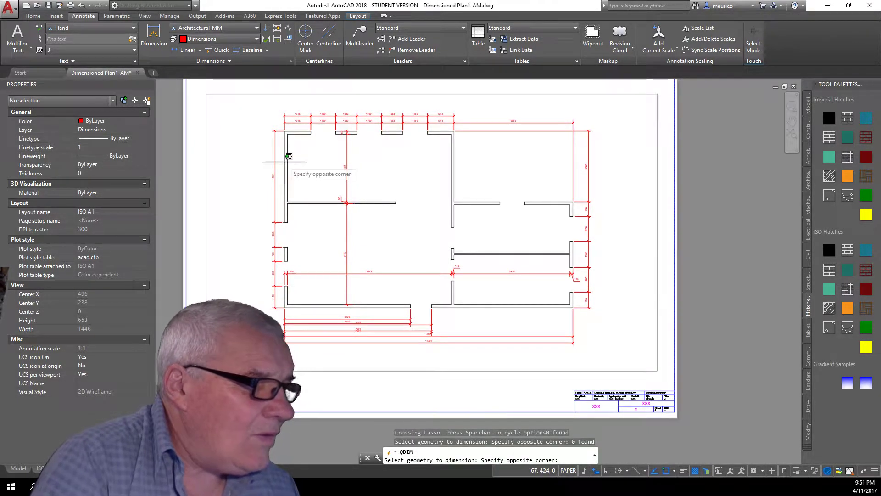
click(284, 161)
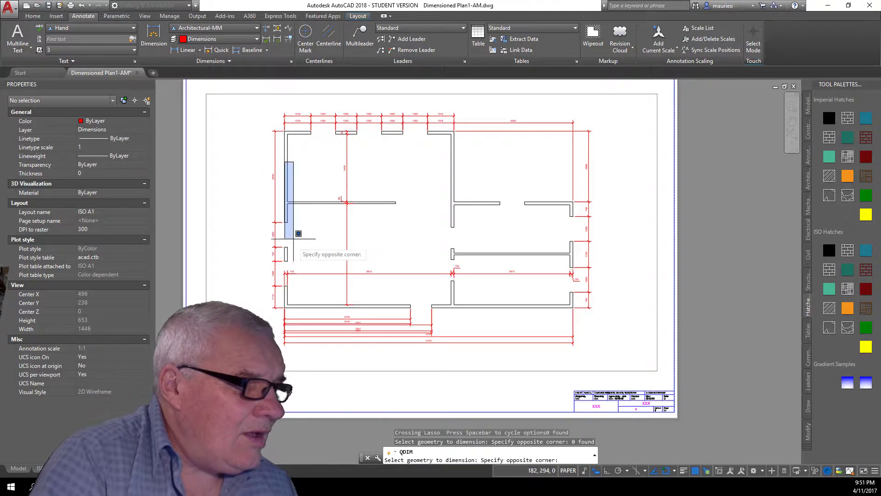
click(297, 295)
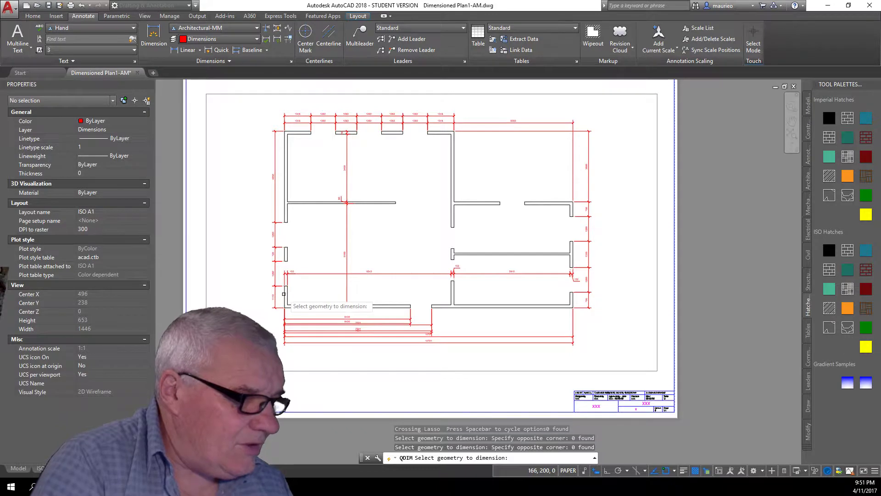
click(286, 291)
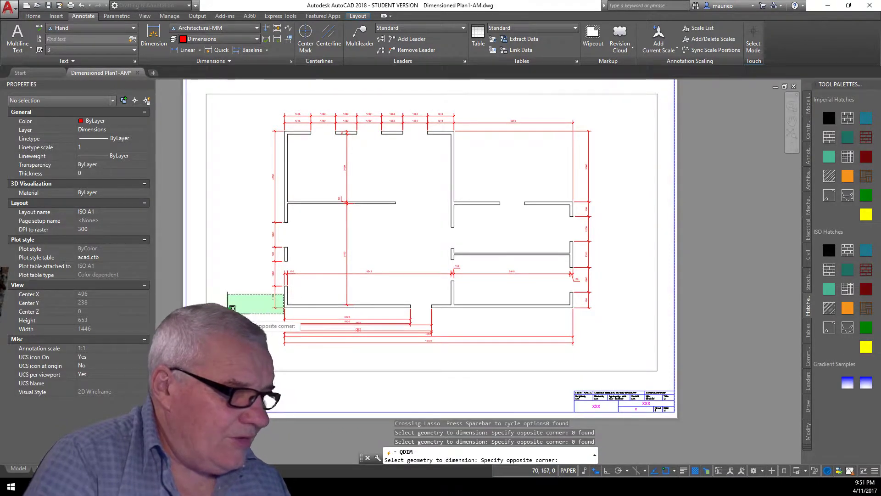
click(232, 307)
click(297, 293)
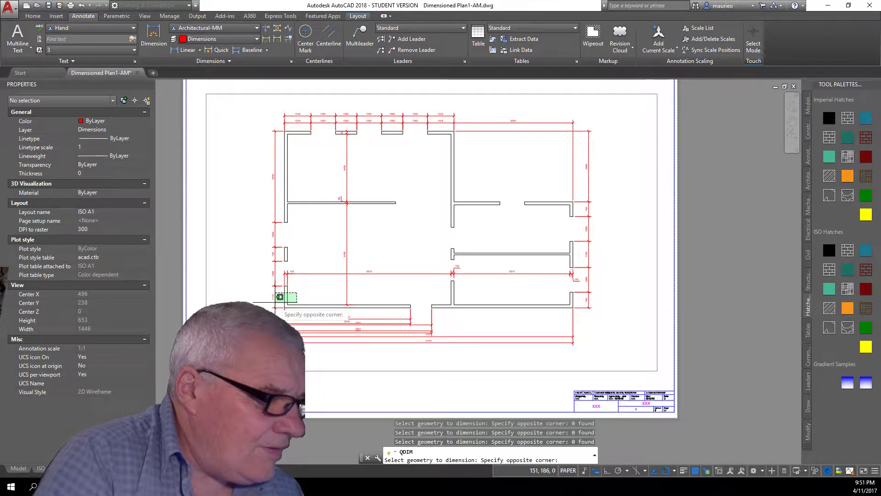
click(286, 294)
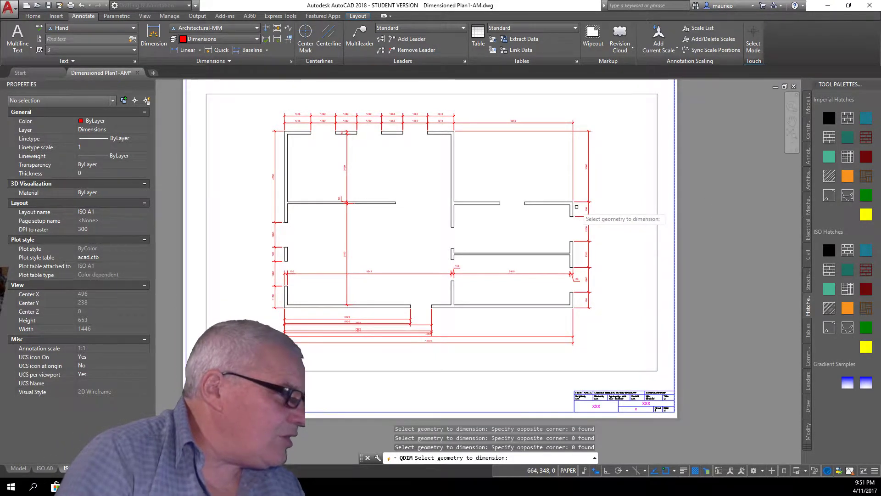
click(573, 206)
click(565, 211)
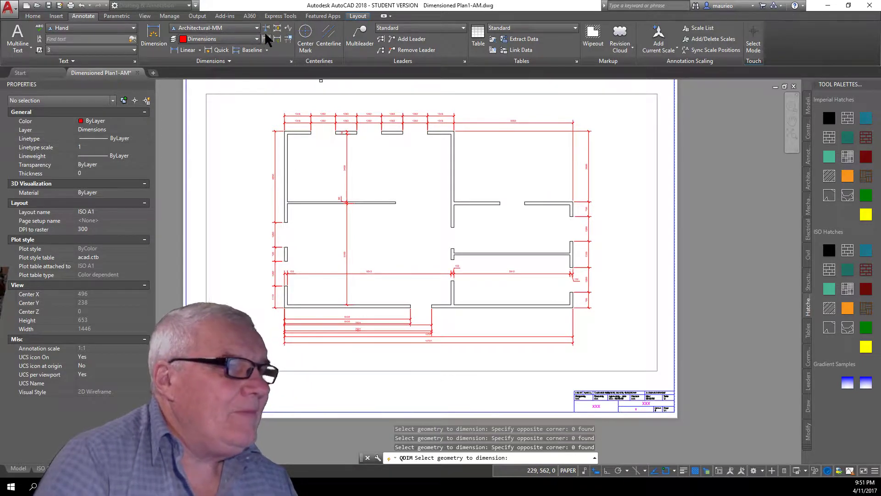
Check the status of the Walls layer in the layer list, and cancel the running Quick Dimension.
click(33, 16)
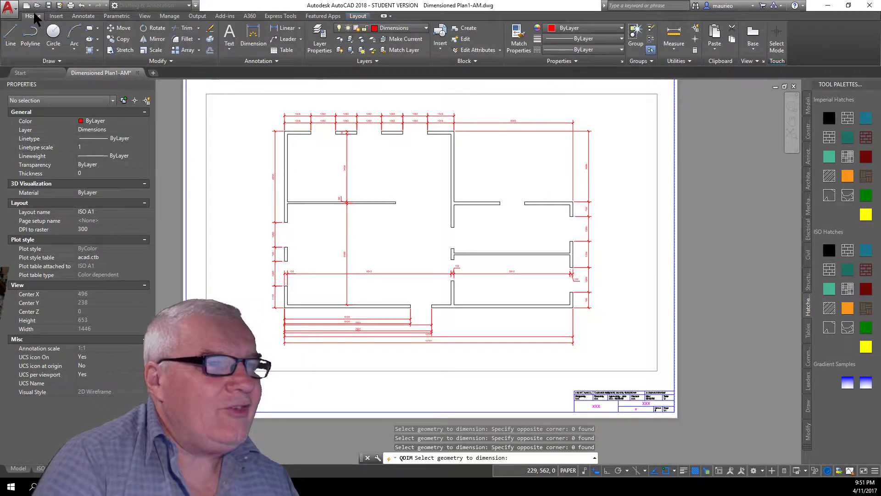
click(425, 28)
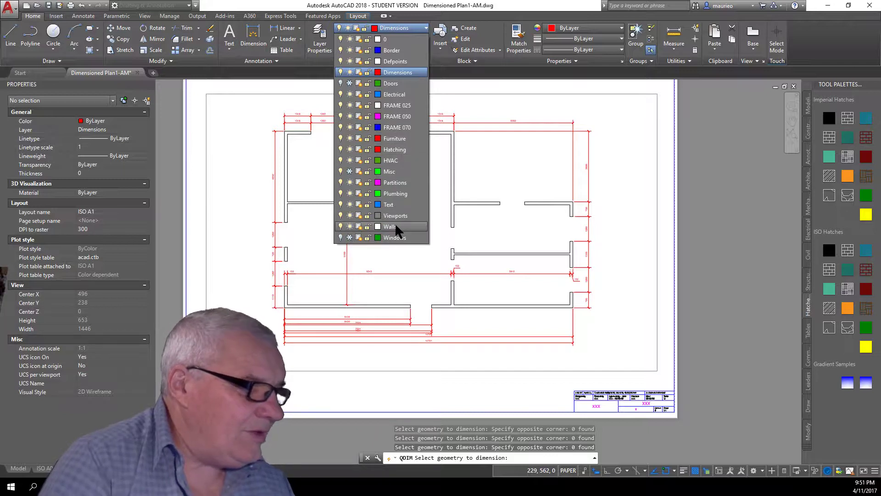
key(Escape)
key(Escape)
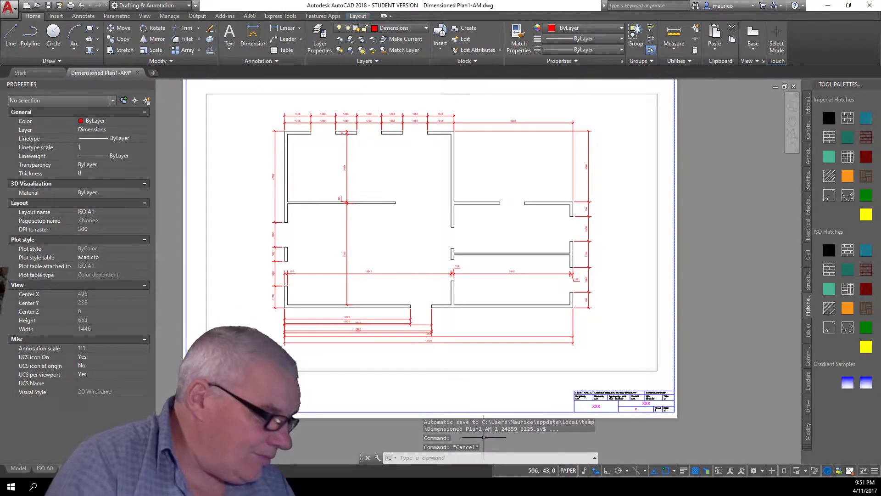
Activate the viewport's model space and quick-dimension the left wall's three outer segments, placing the continuous row outside the existing left-side dimensions.
click(569, 470)
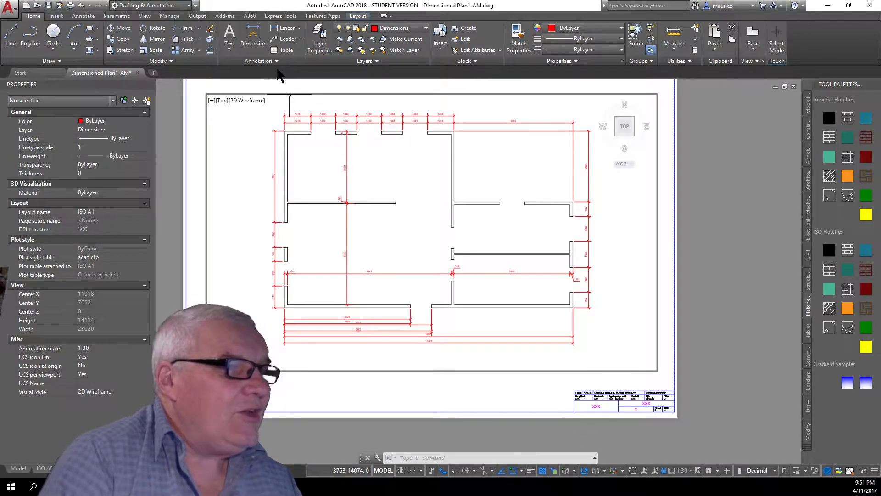
click(82, 16)
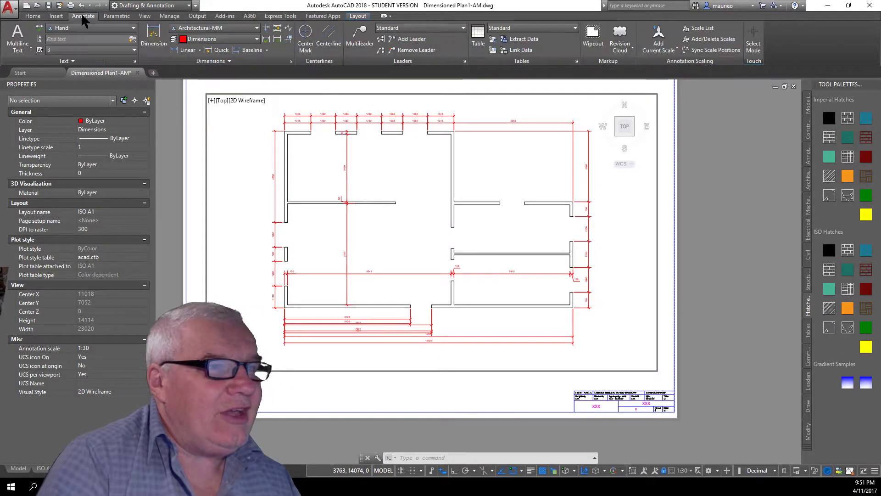
click(222, 51)
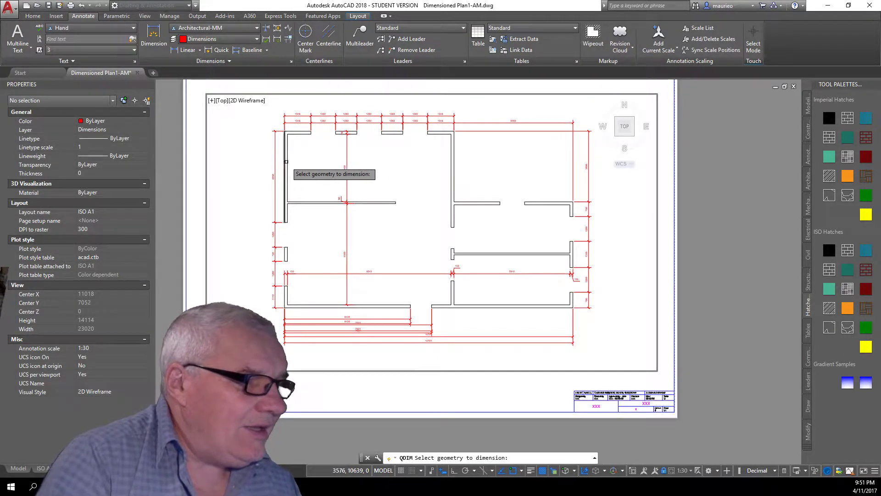
click(284, 161)
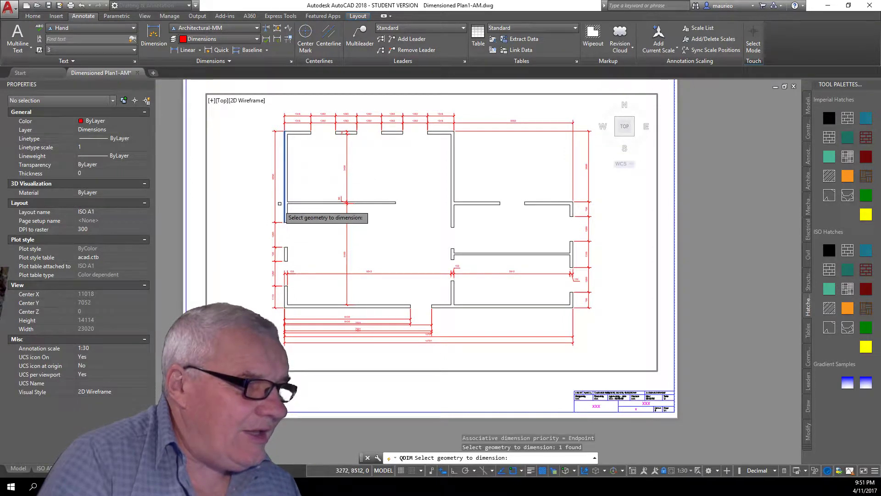
click(284, 253)
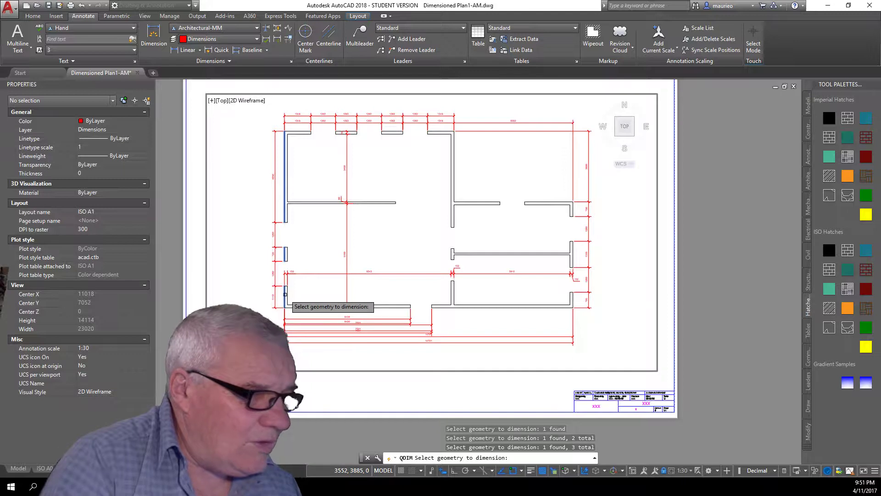
key(Return)
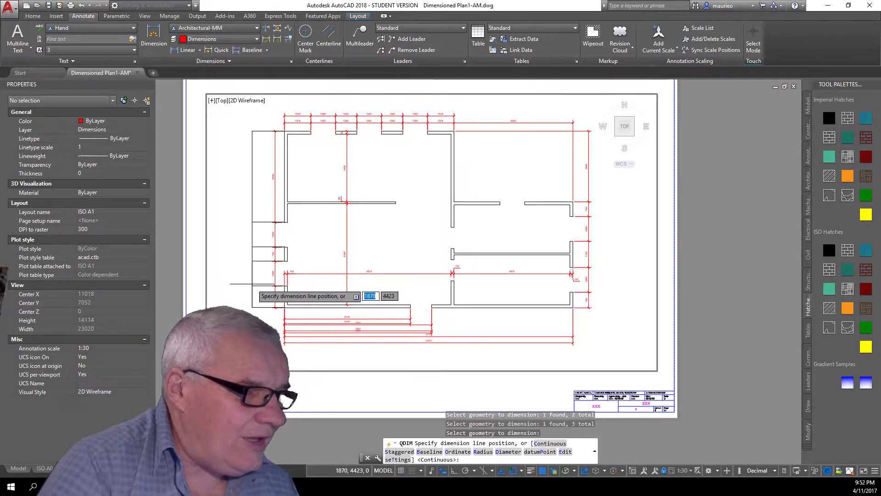
click(252, 284)
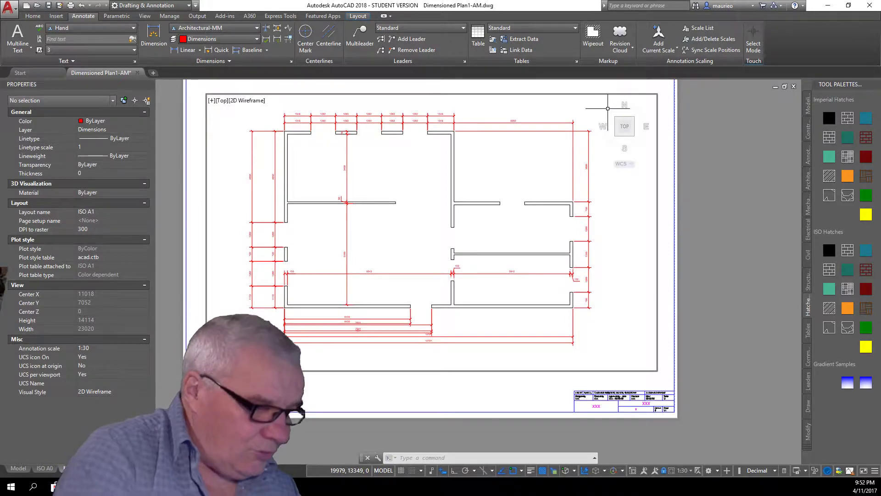
key(Escape)
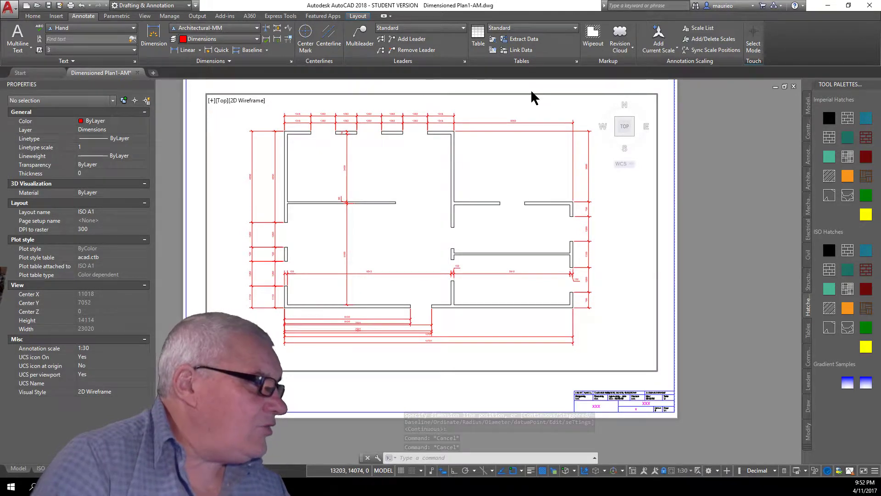
Delete the outer and inner rows of dimensions above the segmented left part of the top wall.
click(596, 103)
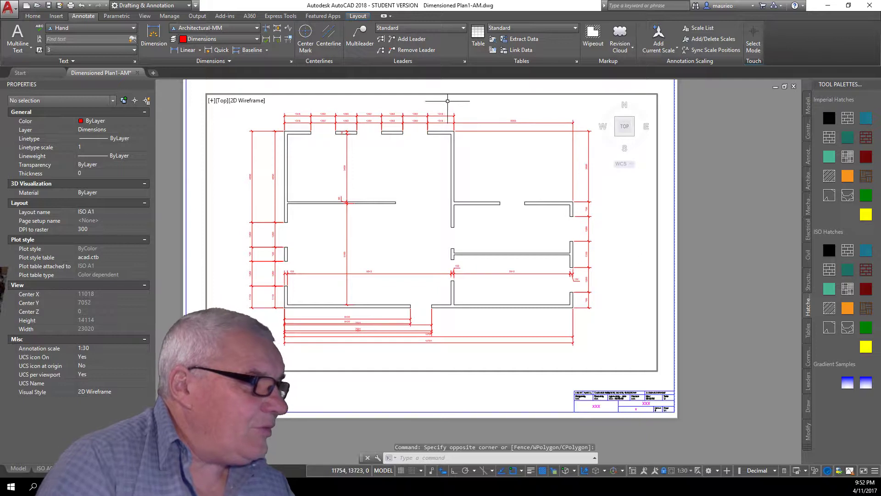
click(242, 118)
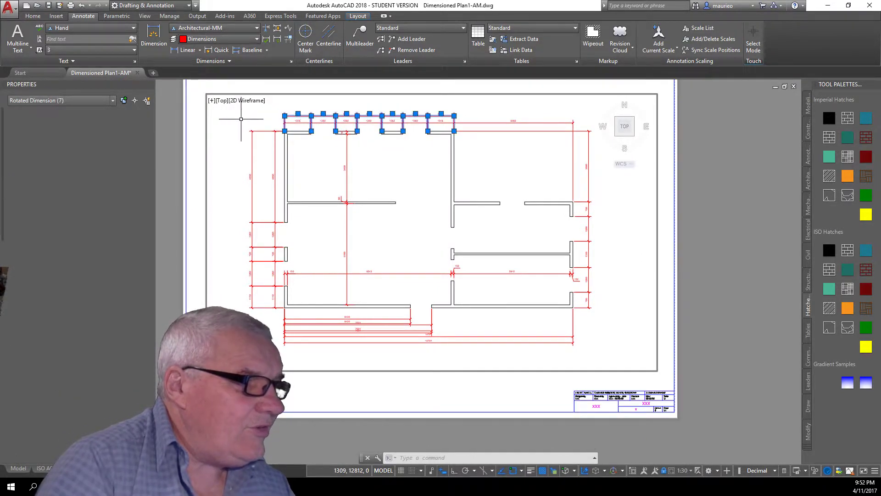
key(Delete)
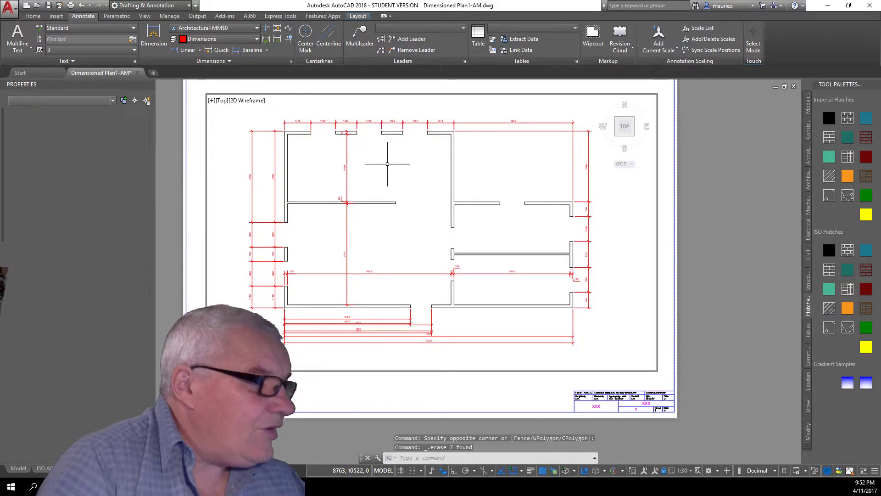
click(440, 111)
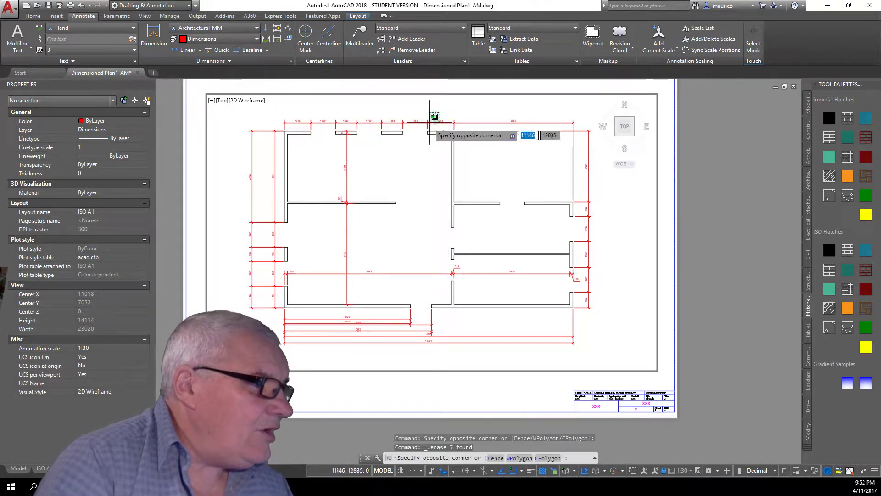
click(257, 120)
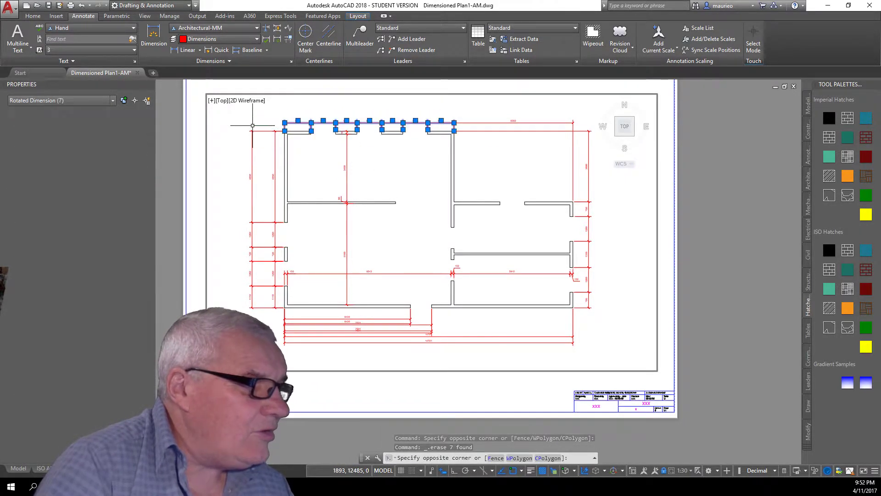
key(Delete)
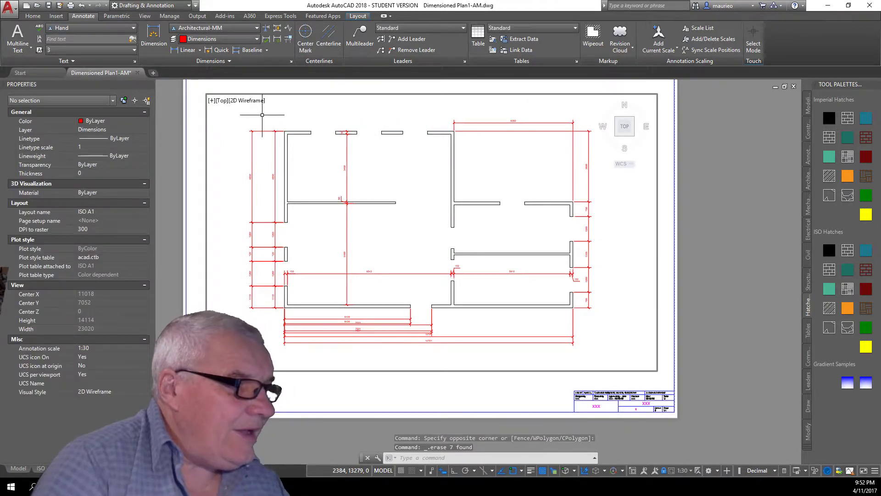
Delete both columns of vertical dimensions outside the left exterior wall.
click(276, 116)
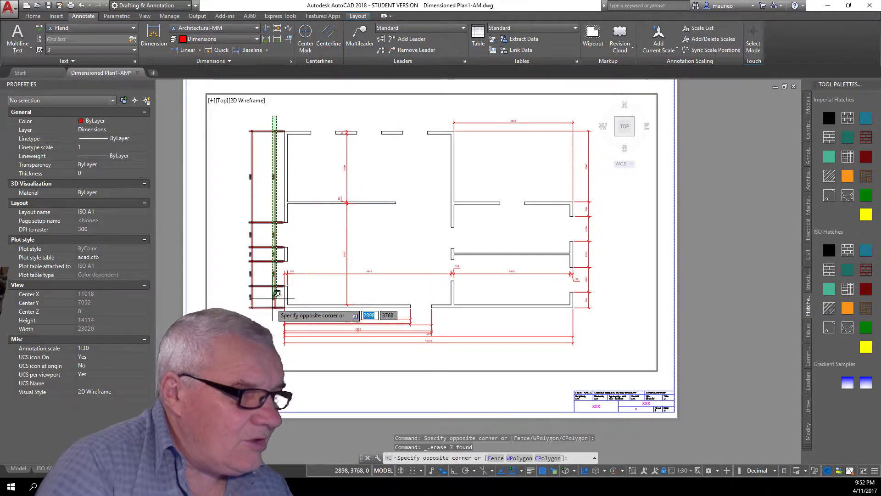
click(242, 307)
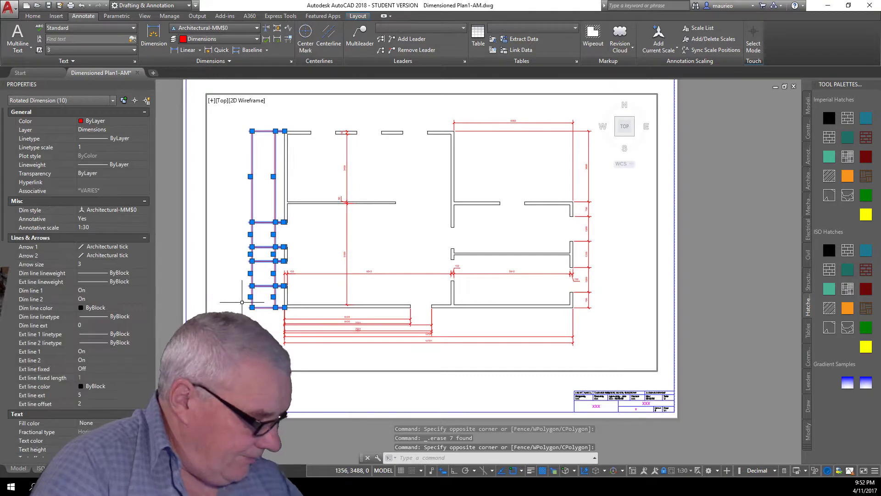
key(Delete)
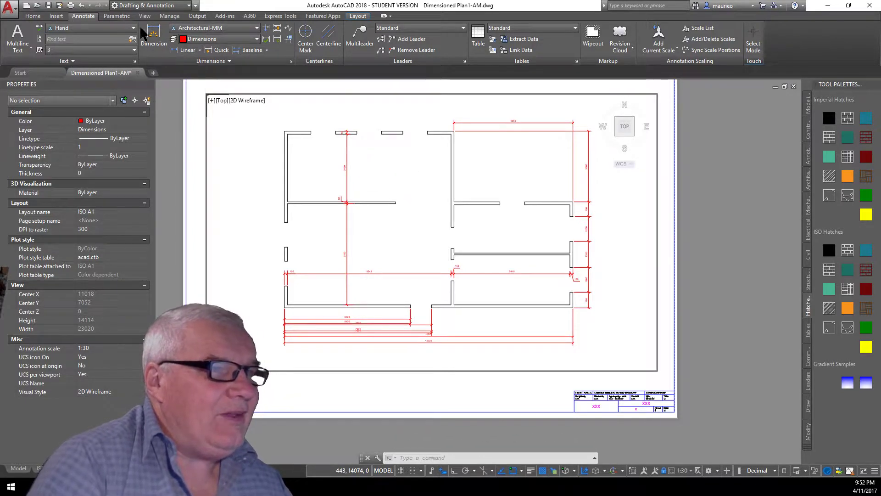
Dimension the first segment of the top wall from the building's upper-left corner, placing the dimension line above the wall.
click(149, 33)
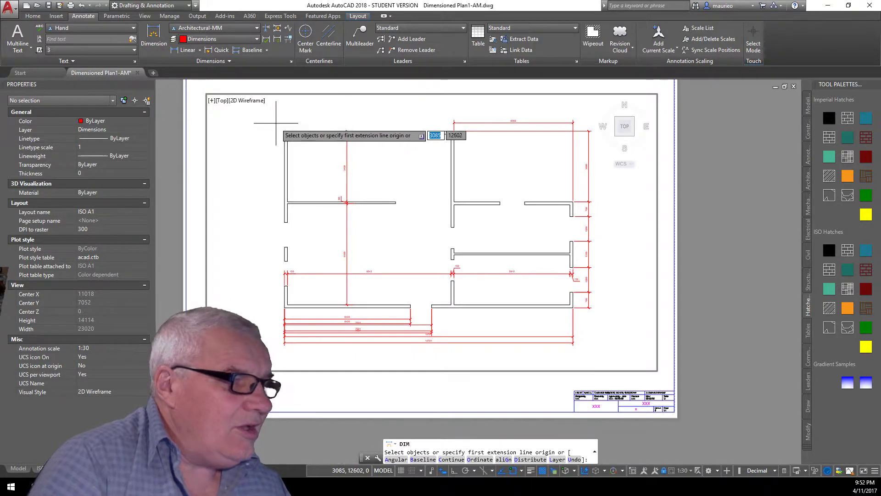
click(285, 130)
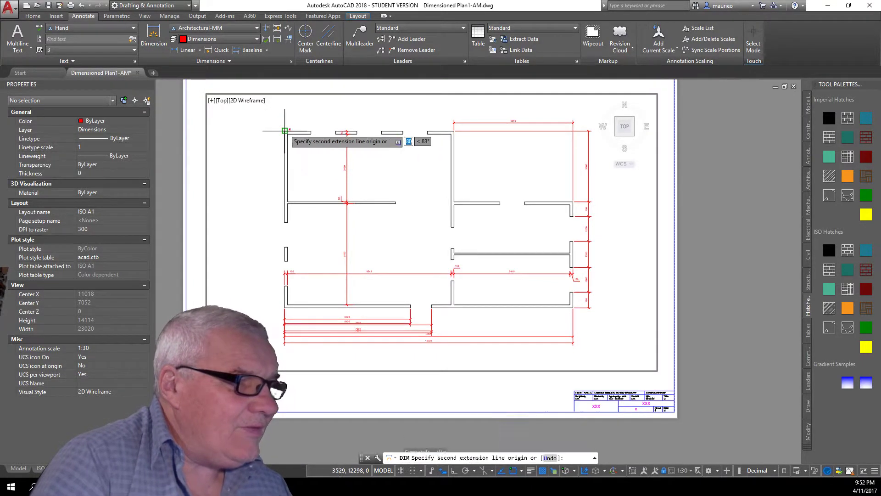
click(311, 131)
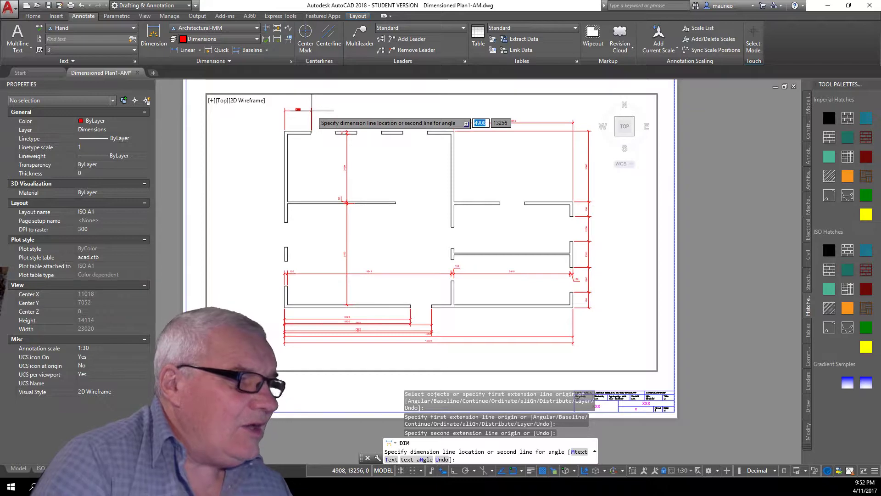
click(311, 111)
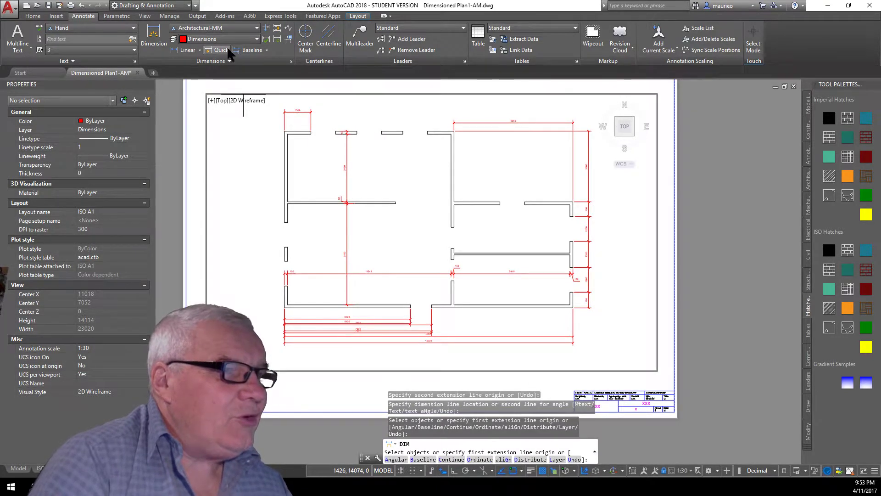
Continue the dimension row along the top wall through each opening edge to the outer corner of the left block, and finish the command.
click(200, 50)
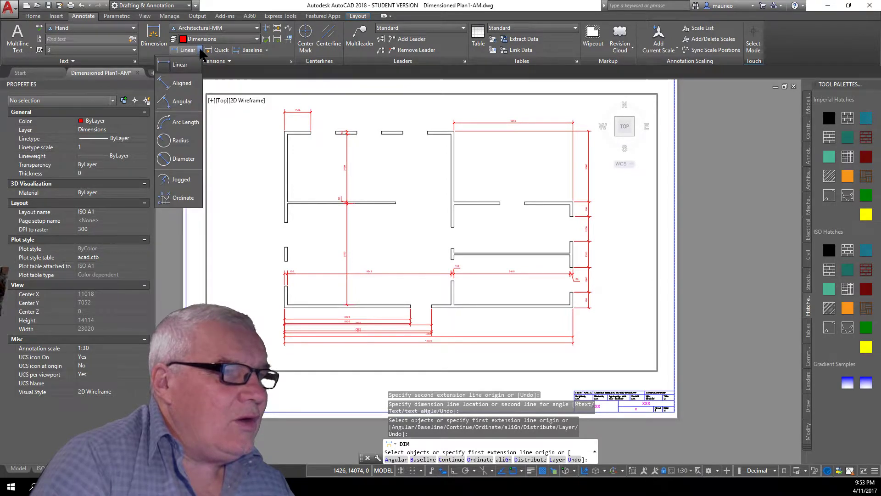
click(200, 50)
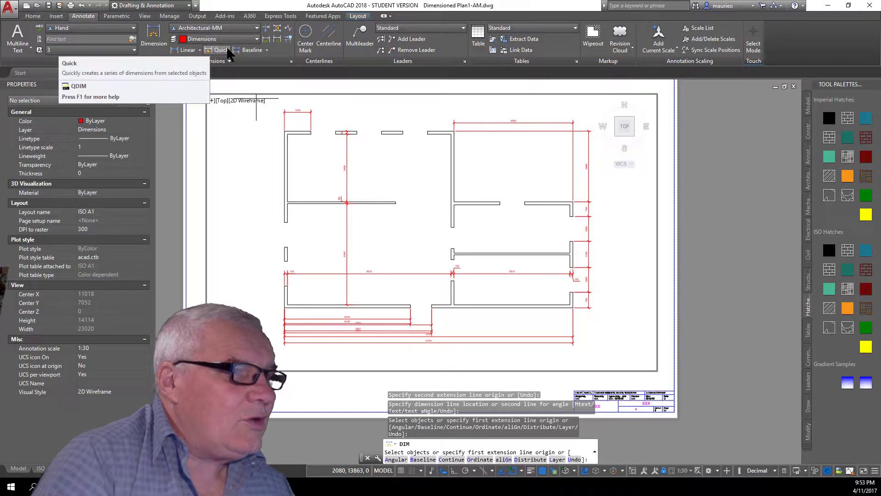
click(267, 49)
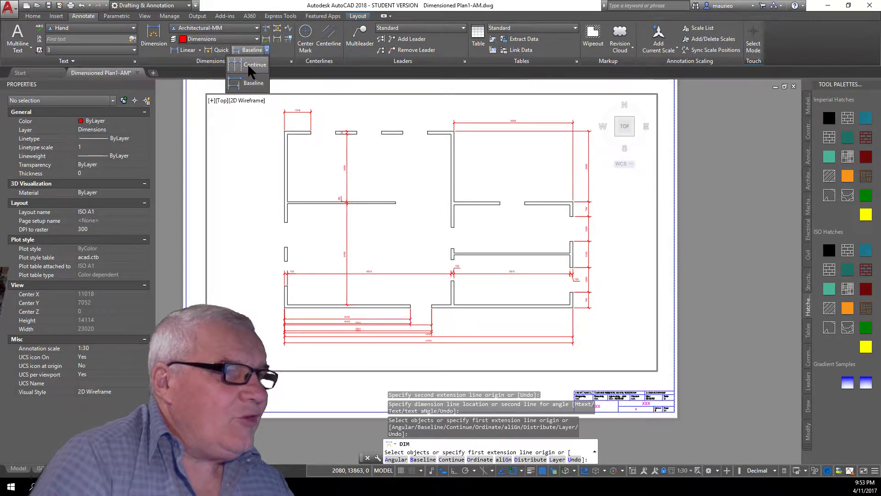
click(248, 64)
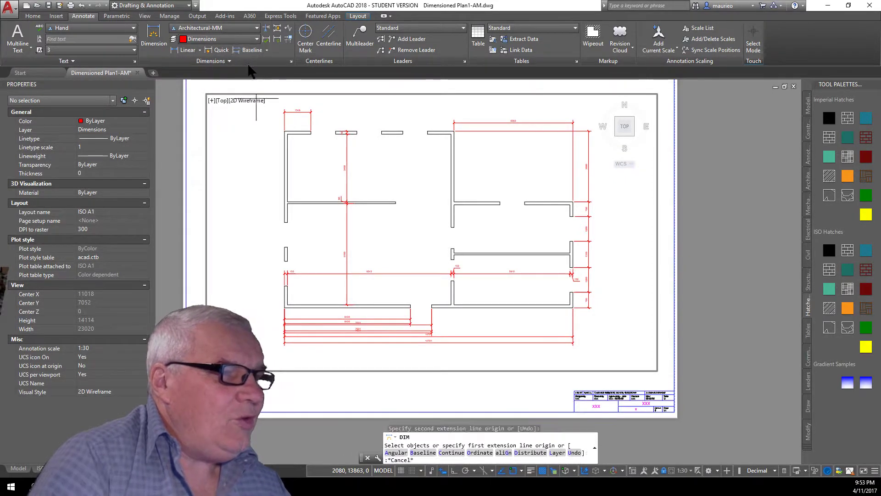
click(335, 131)
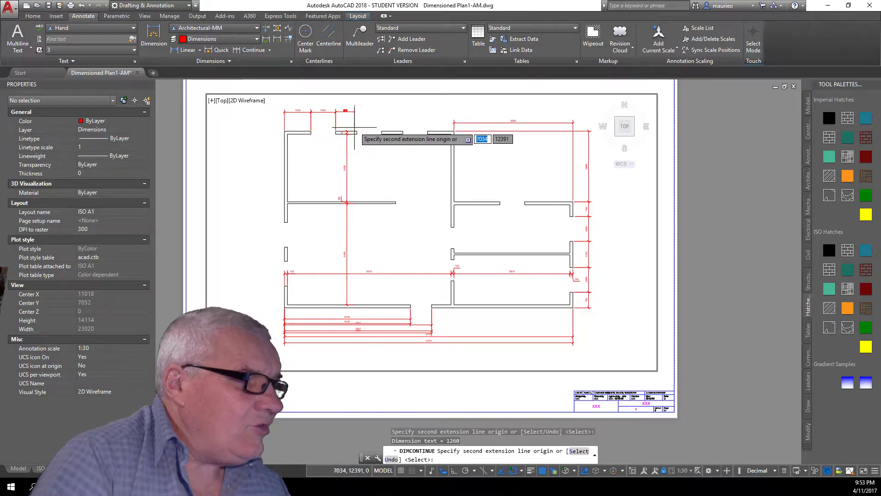
click(357, 132)
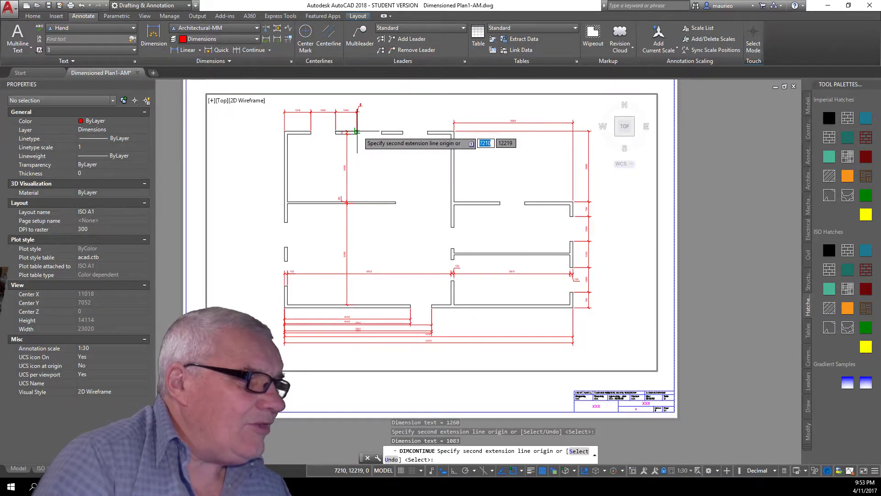
click(382, 132)
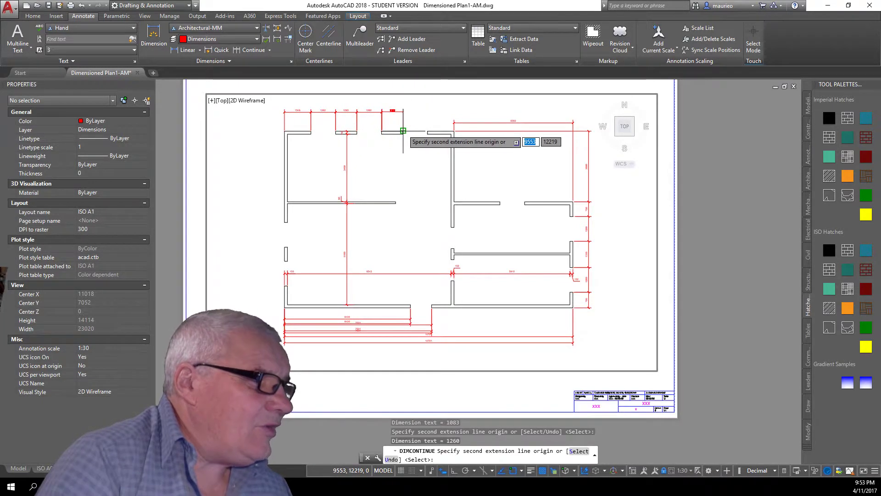
click(403, 131)
click(427, 133)
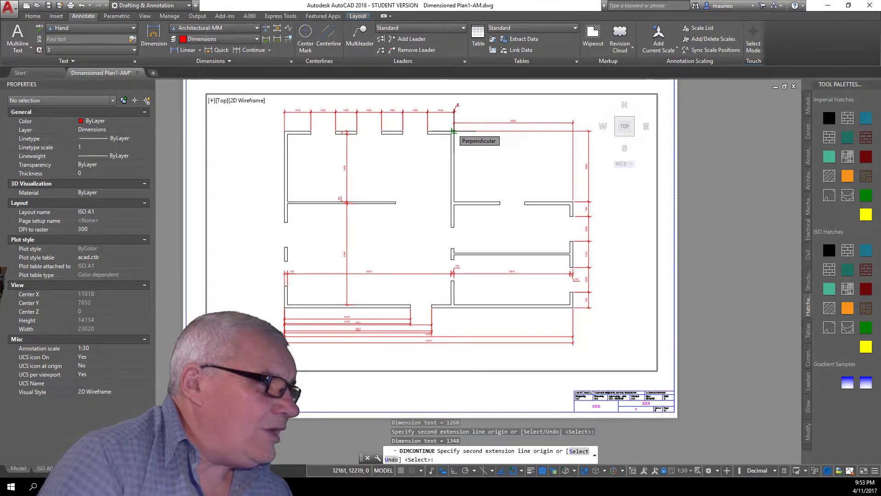
click(453, 131)
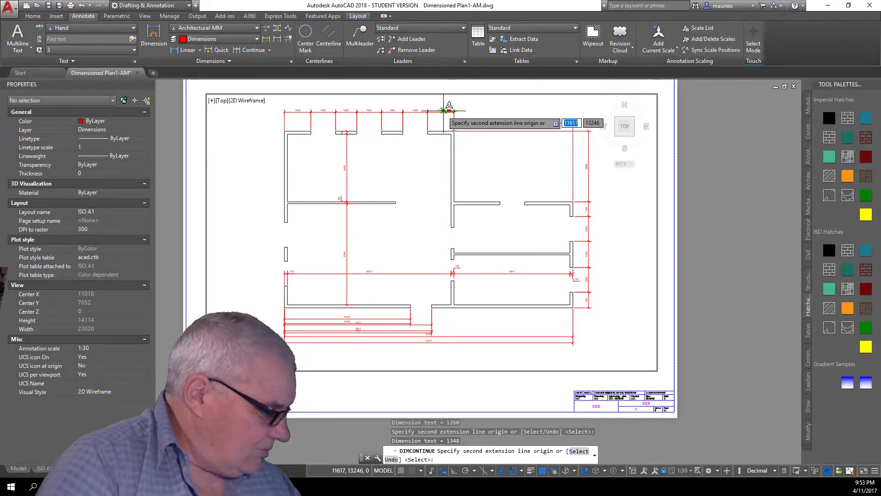
key(Return)
key(Return)
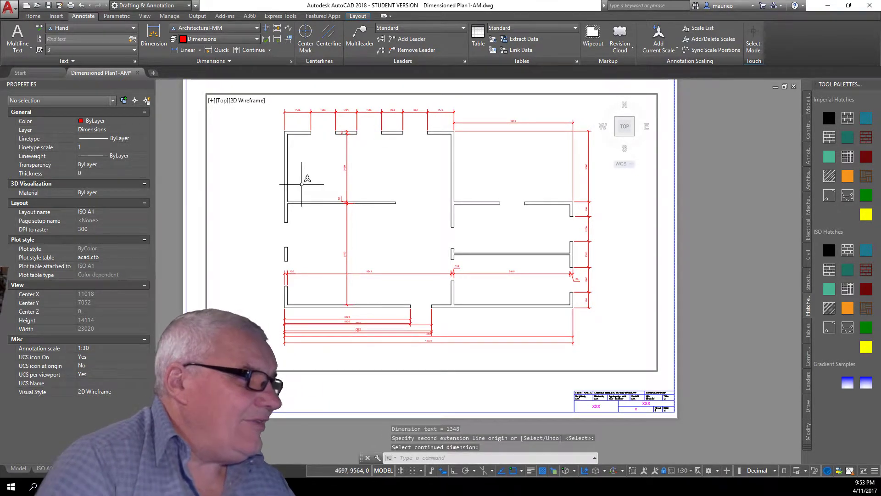
Delete all the stacked horizontal dimensions below the bottom exterior wall.
scroll(362, 132, up, 4)
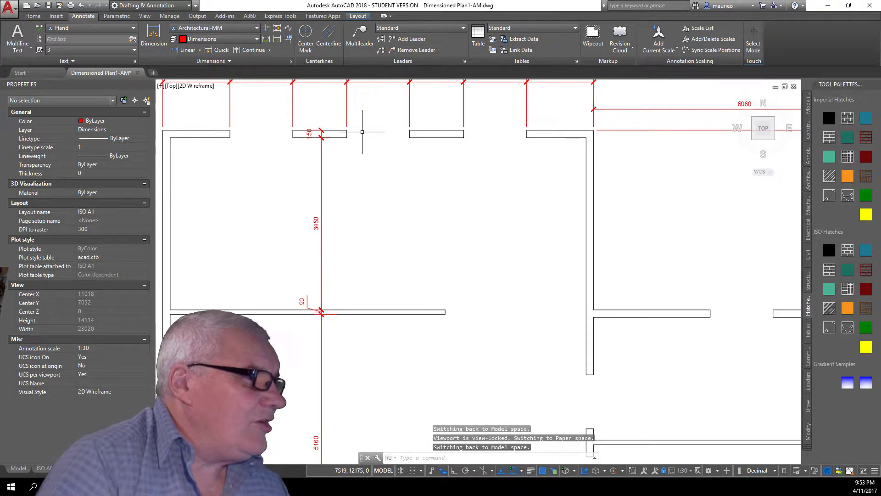
scroll(362, 132, down, 2)
scroll(360, 131, down, 2)
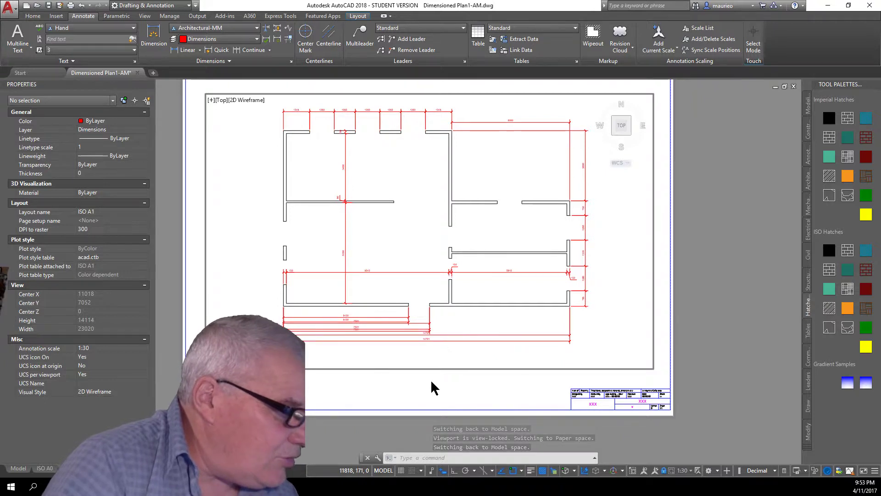
click(416, 317)
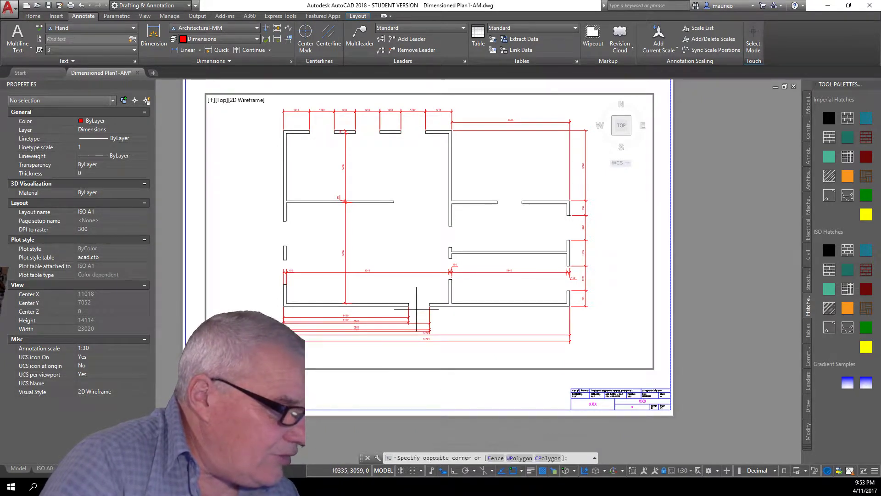
click(262, 307)
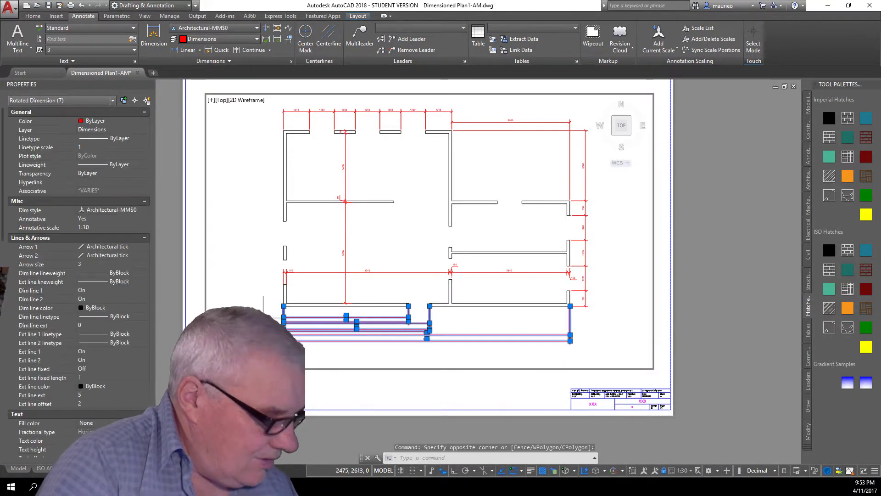
key(Delete)
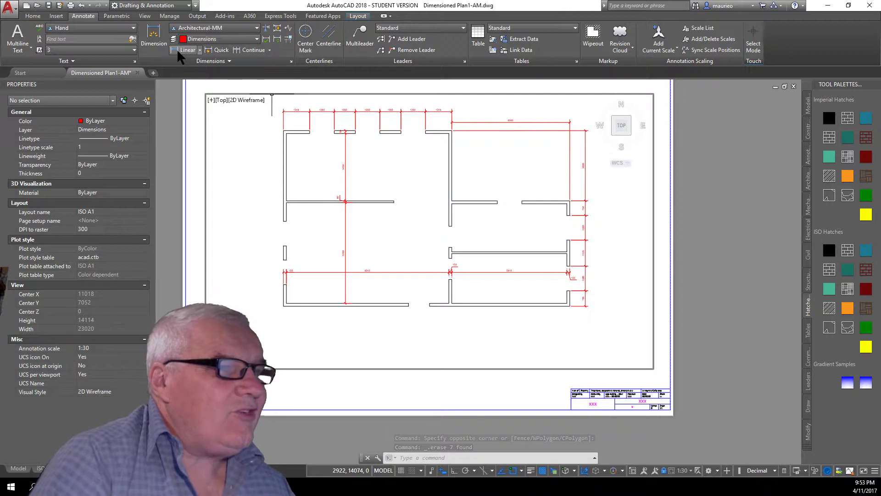
click(153, 32)
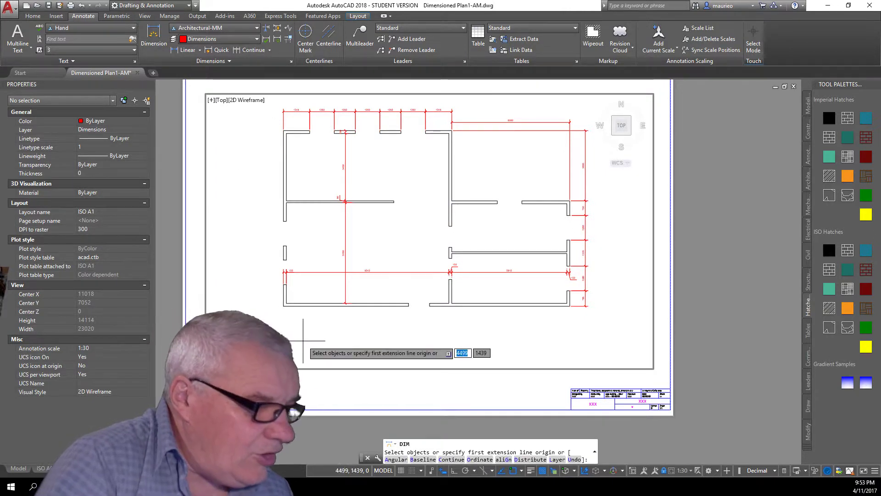
click(283, 305)
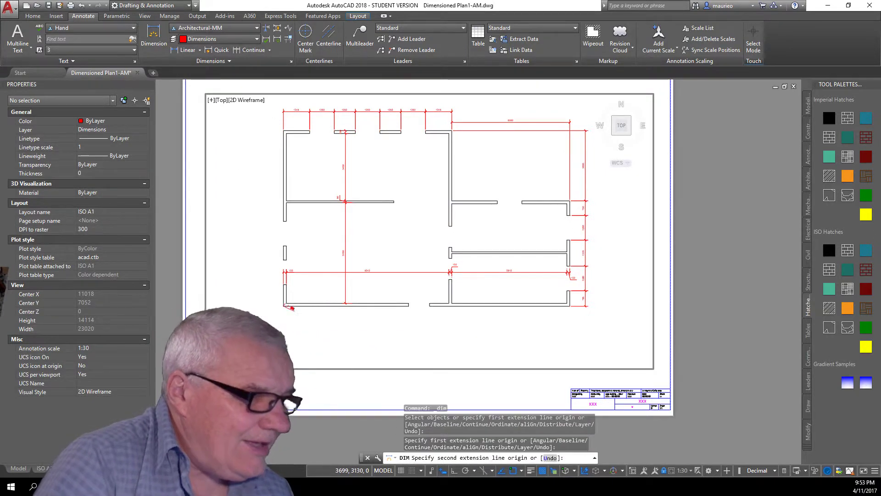
click(269, 49)
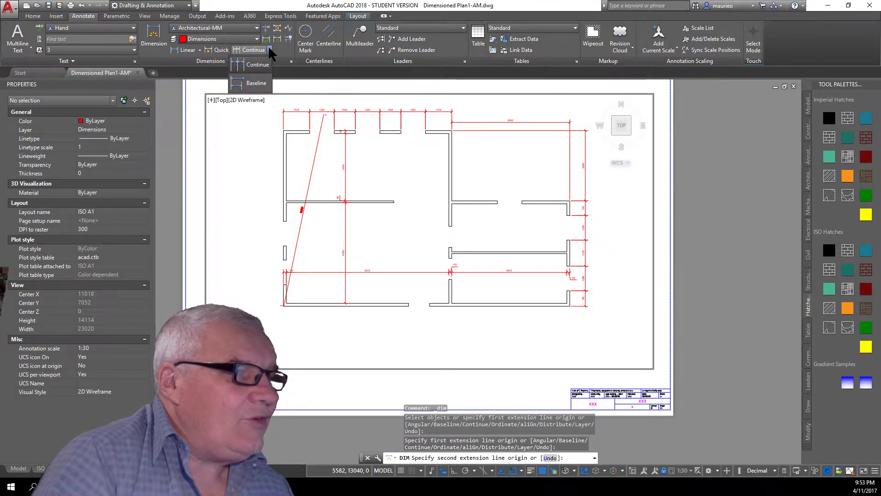
click(255, 83)
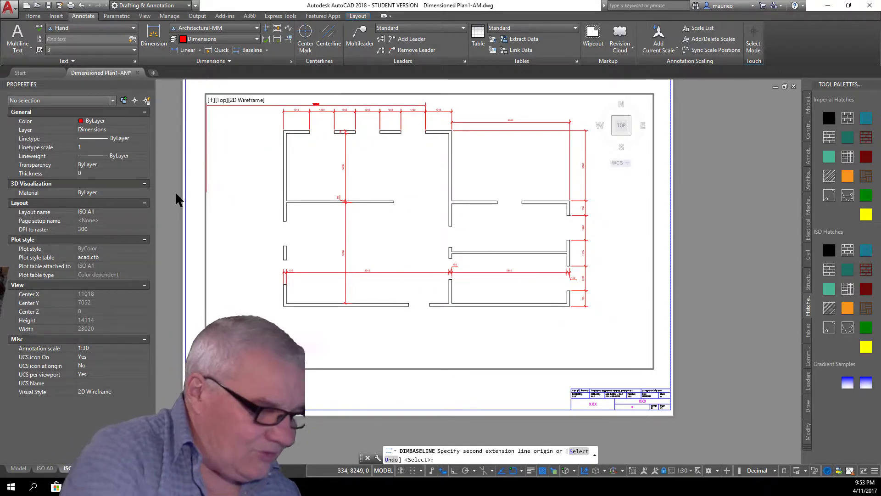
key(Escape)
key(Escape)
key(Escape)
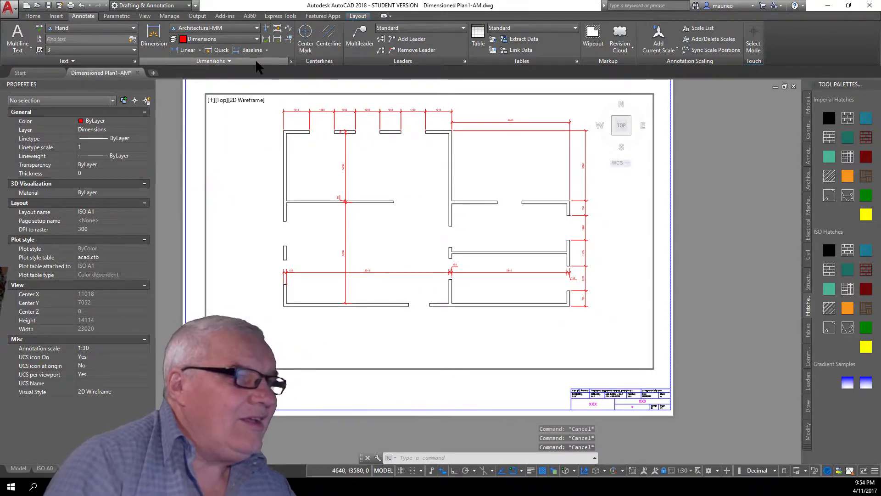
click(163, 33)
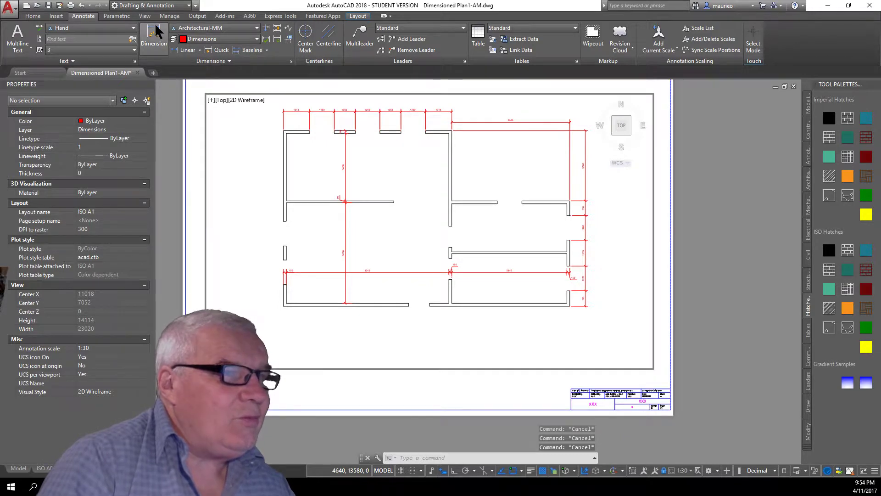
key(Return)
click(283, 306)
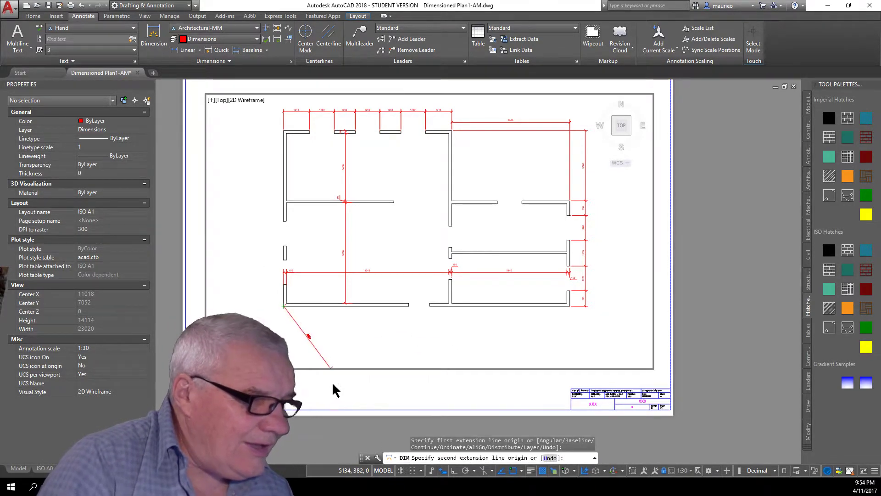
click(244, 46)
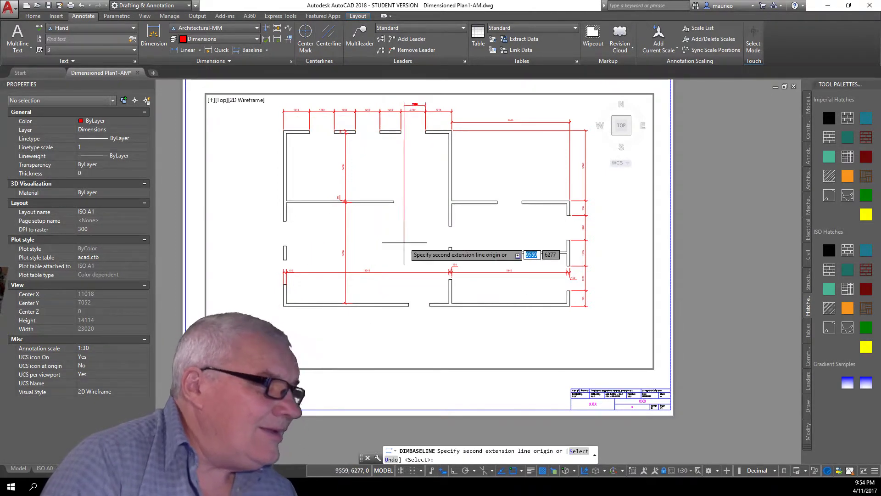
key(Escape)
key(Escape)
key(Escape)
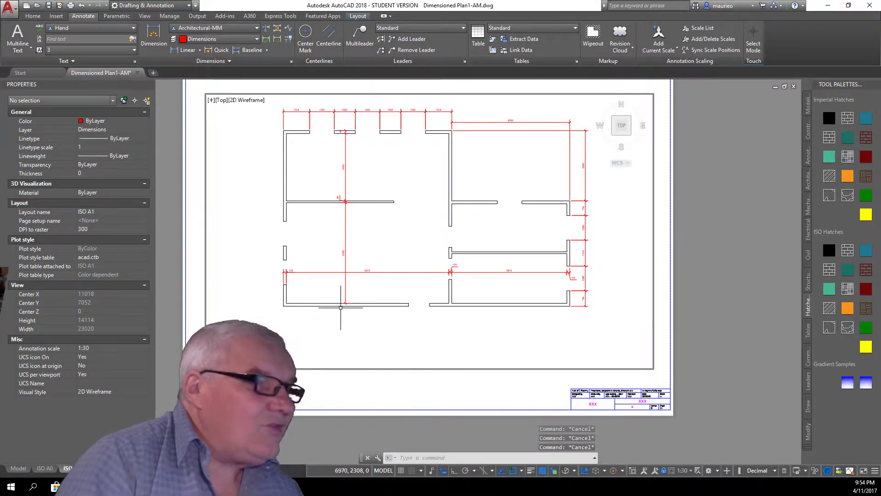
click(155, 37)
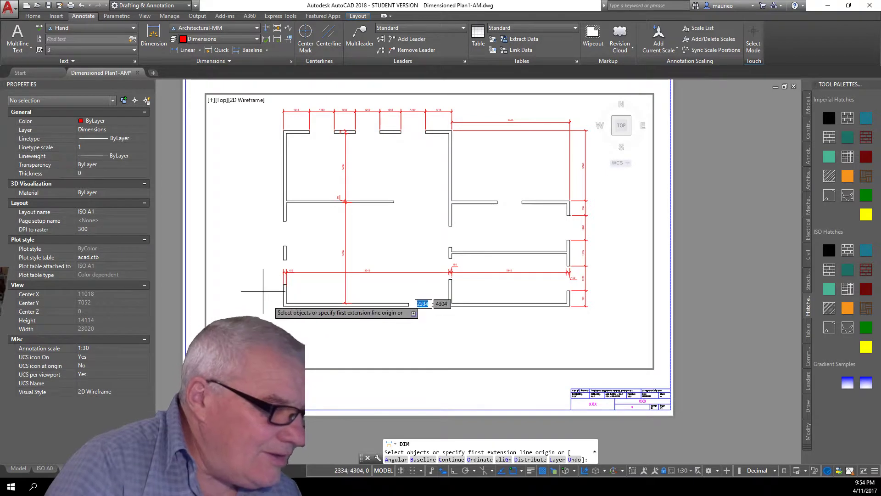
key(Return)
click(283, 306)
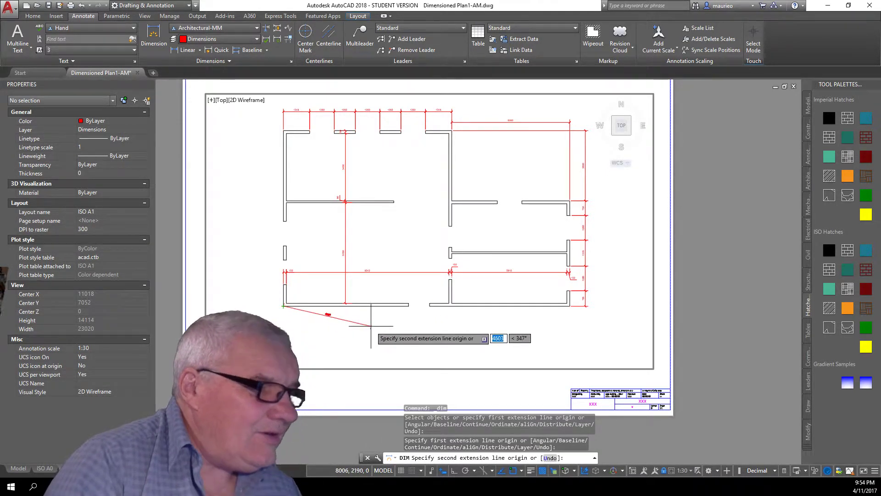
click(250, 48)
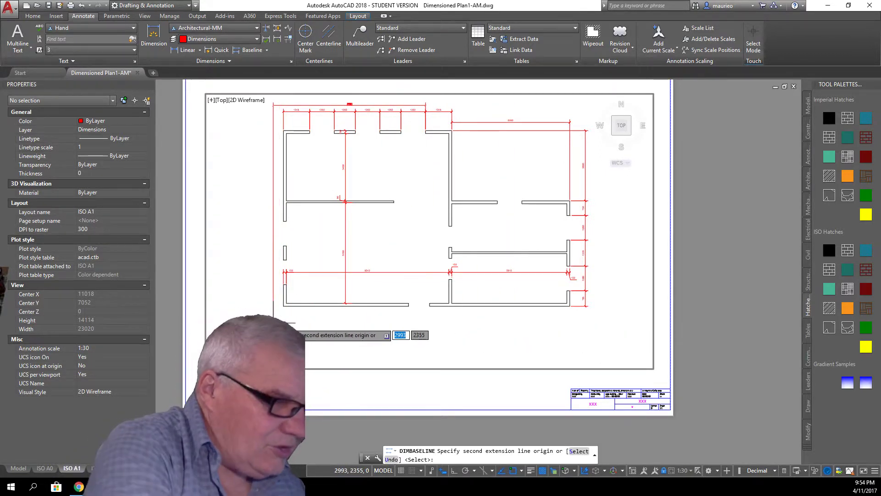
key(Escape)
key(Escape)
key(Escape)
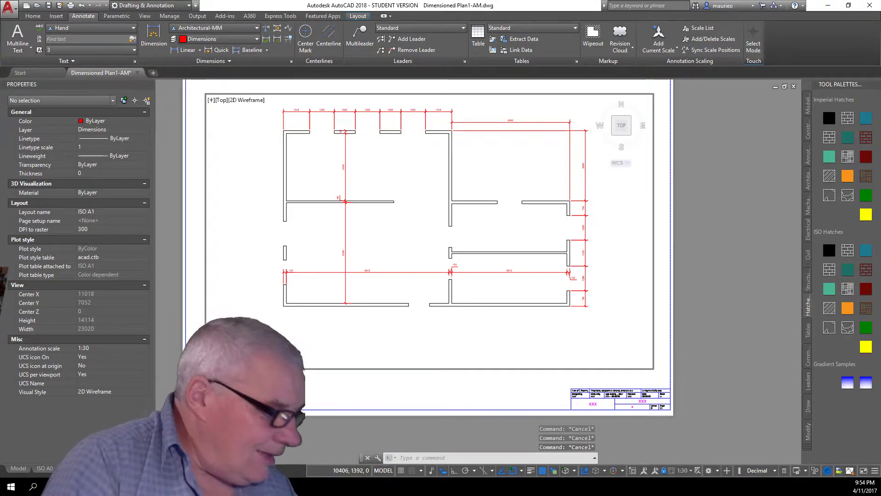
With object snap on, dimension the bottom wall from the building's lower-left corner to the opening's near edge, placing the dimension line below the wall.
click(513, 470)
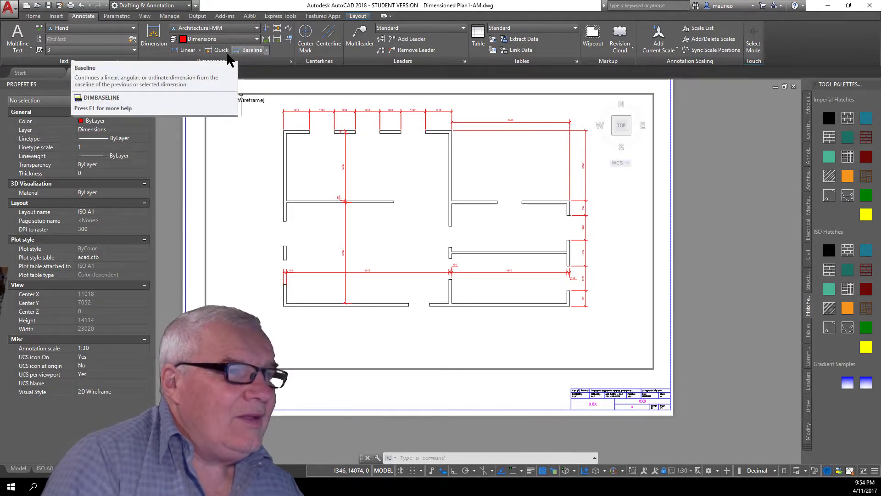
click(154, 34)
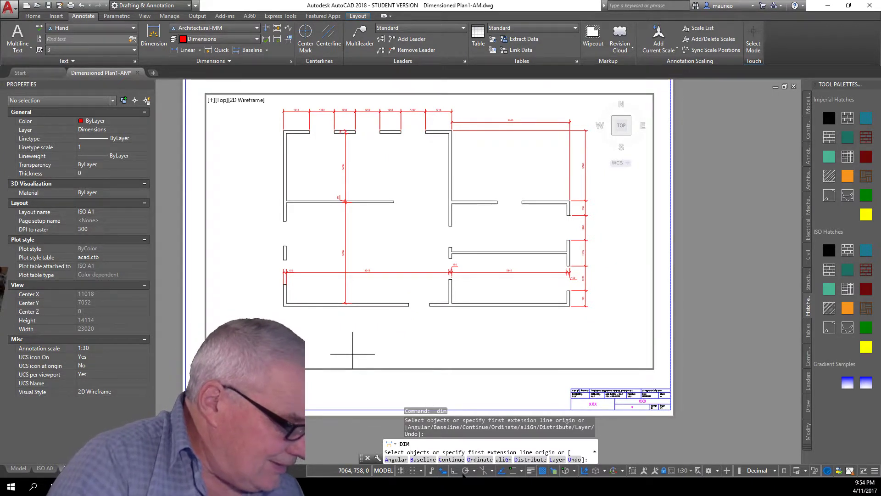
click(513, 471)
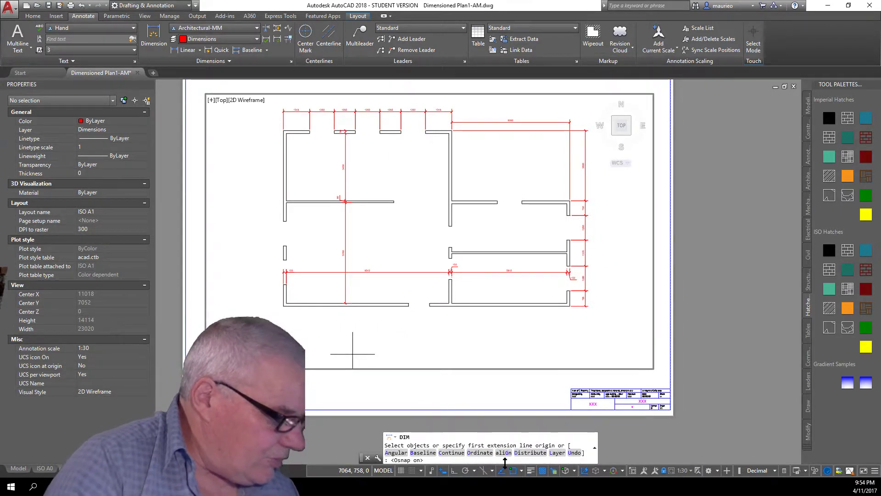
click(284, 305)
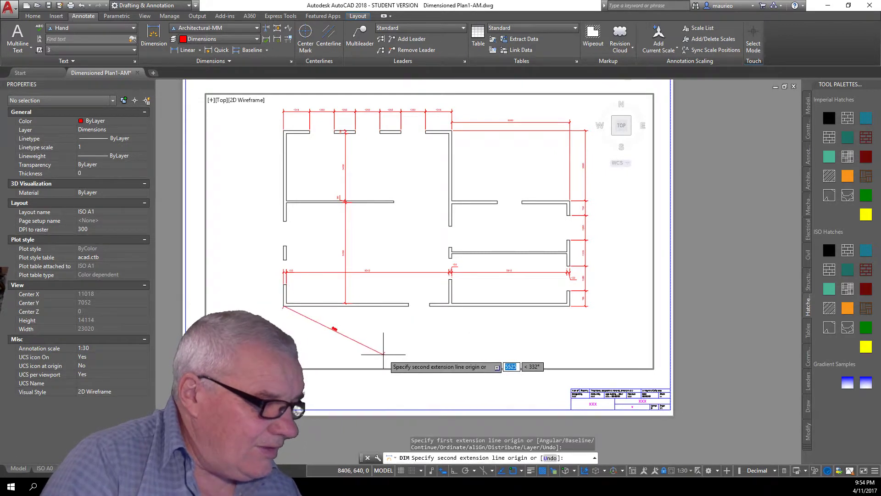
click(408, 306)
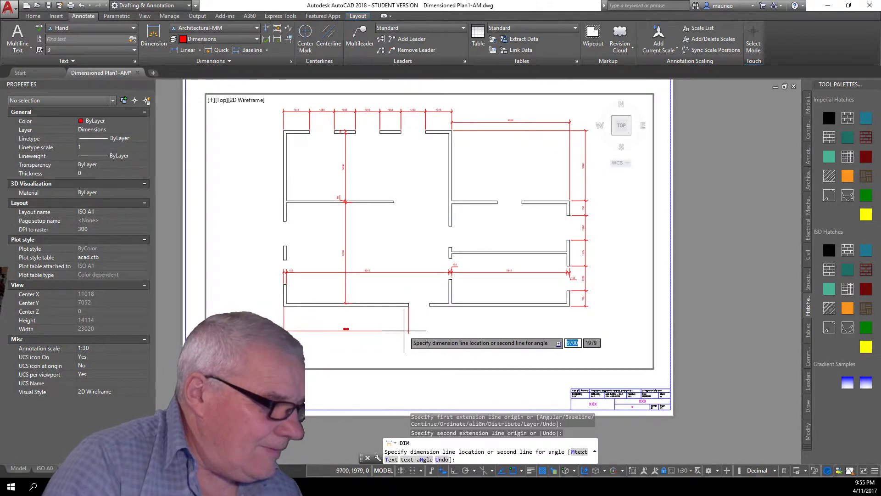
click(404, 332)
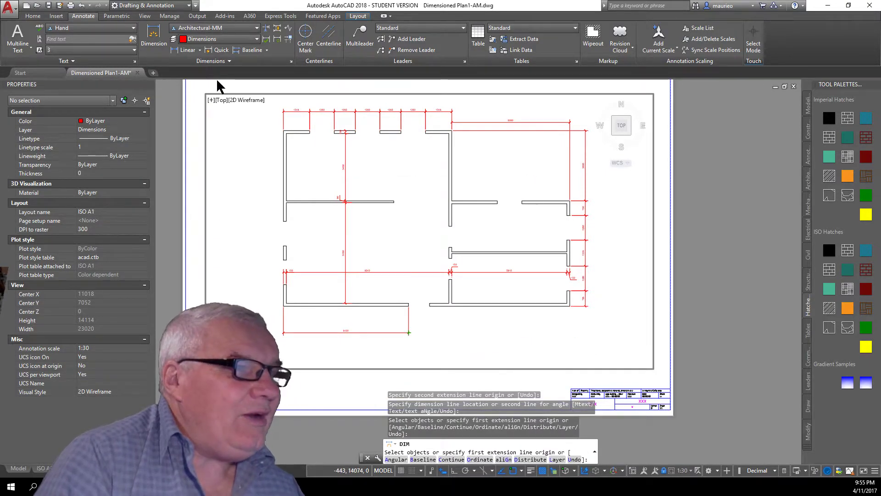
Add Baseline dimensions from the lower-left corner to the opening's far edge and the building's lower-right corner, and inspect the stacked dimensions.
click(250, 50)
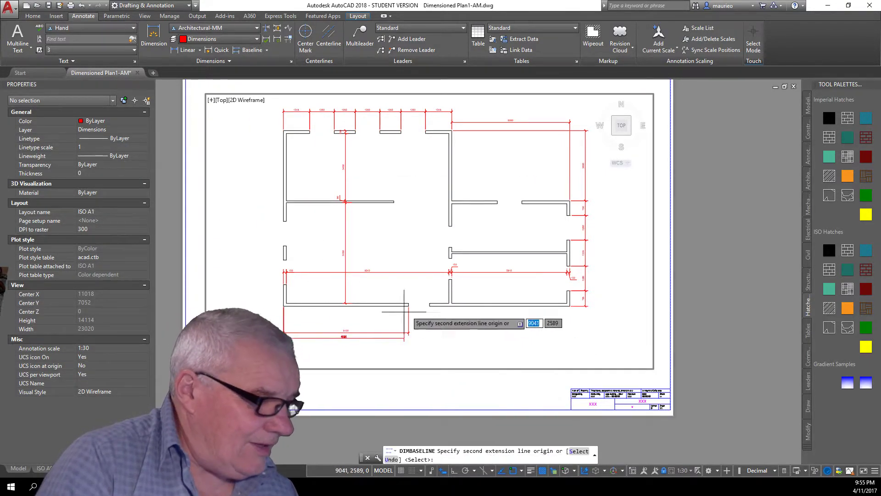
click(429, 305)
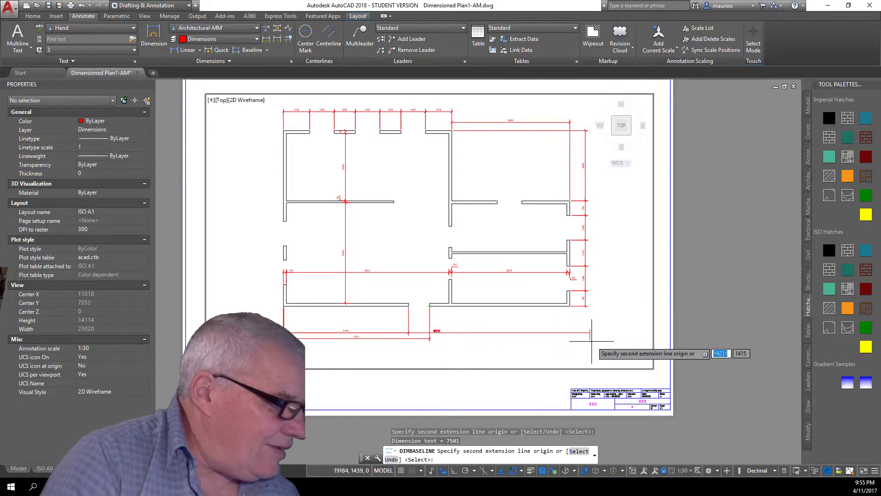
click(570, 305)
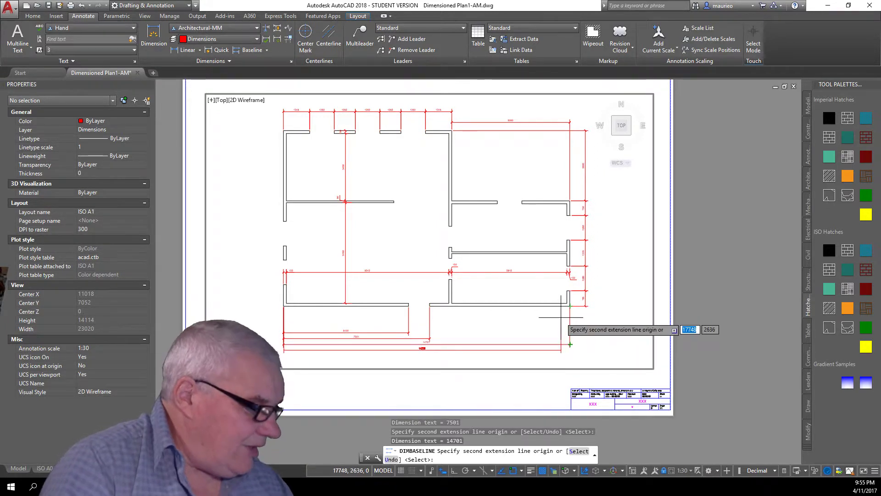
key(Return)
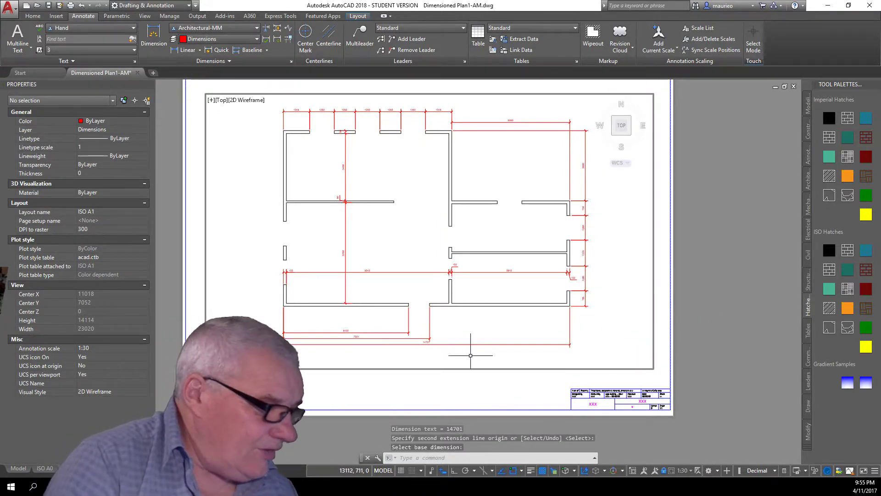
double_click(197, 351)
scroll(311, 344, up, 6)
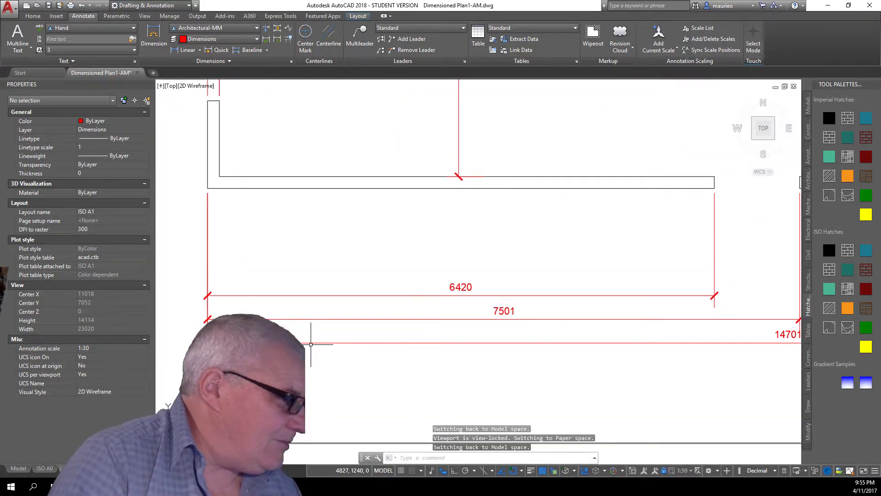
scroll(311, 344, down, 4)
scroll(310, 343, up, 4)
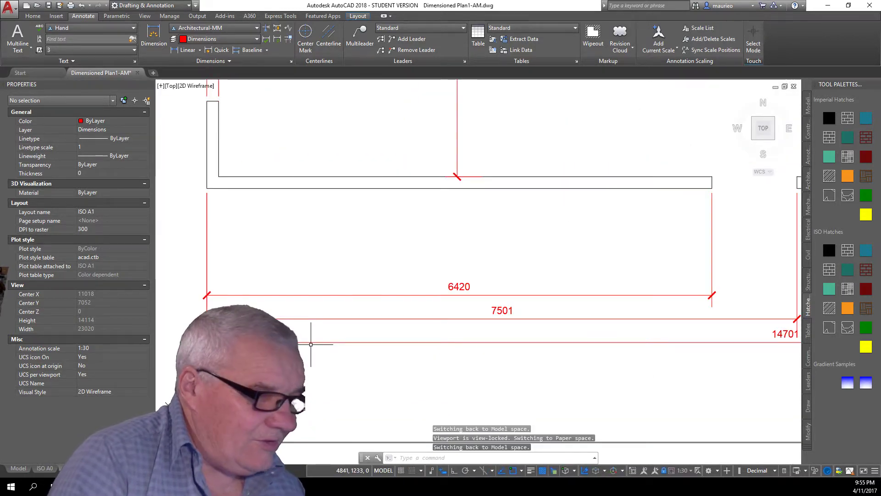
scroll(310, 344, down, 4)
scroll(311, 343, down, 2)
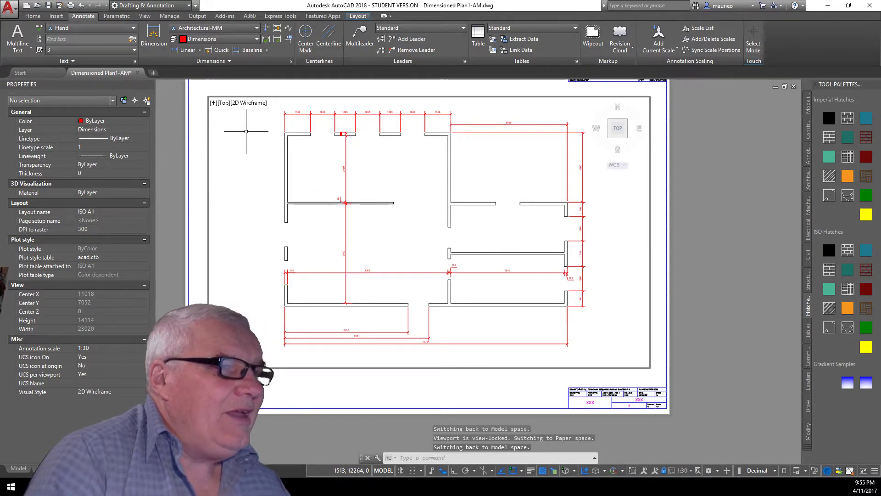
Use Quick Dimension on the three outer segments of the left exterior wall, placing a continuous row of vertical dimensions outside the building.
click(222, 50)
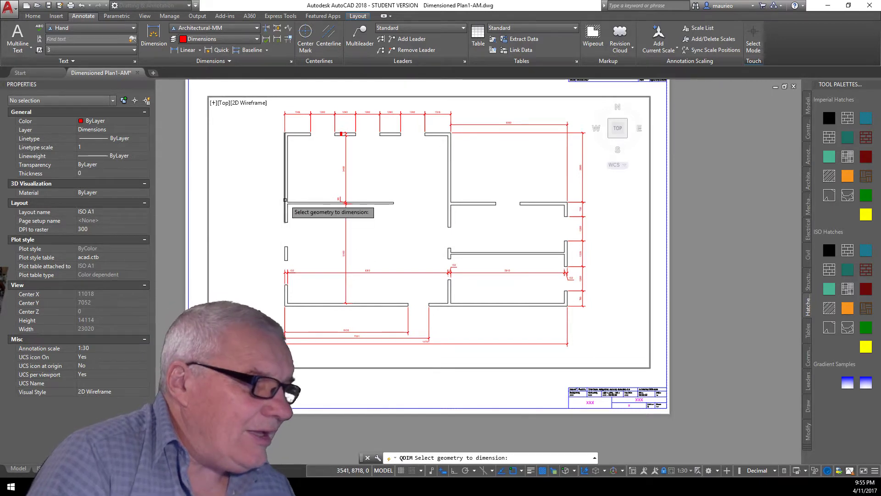
click(284, 200)
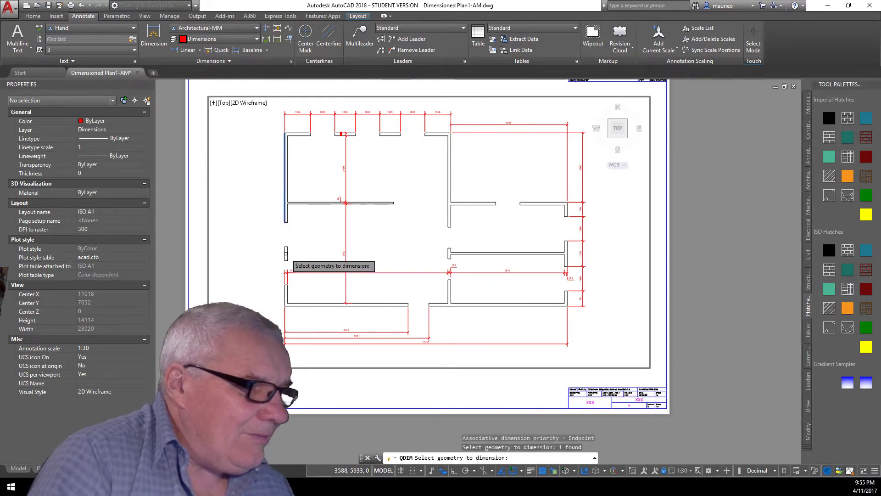
click(285, 253)
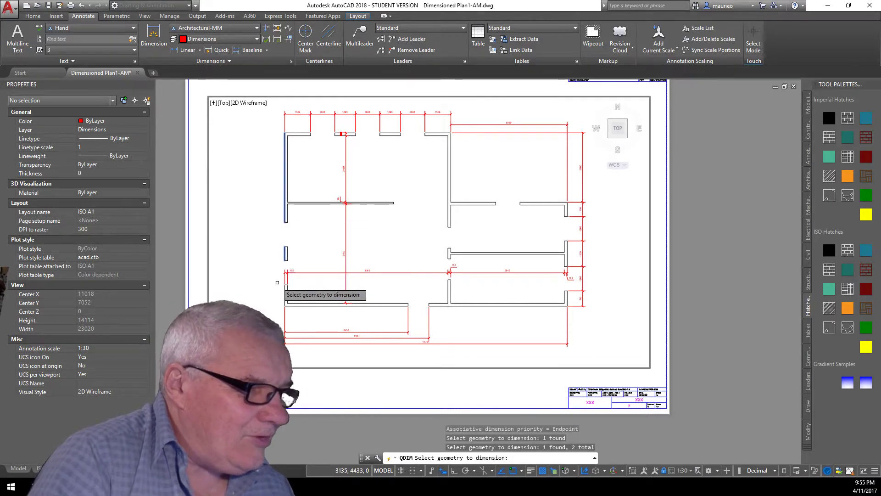
click(284, 297)
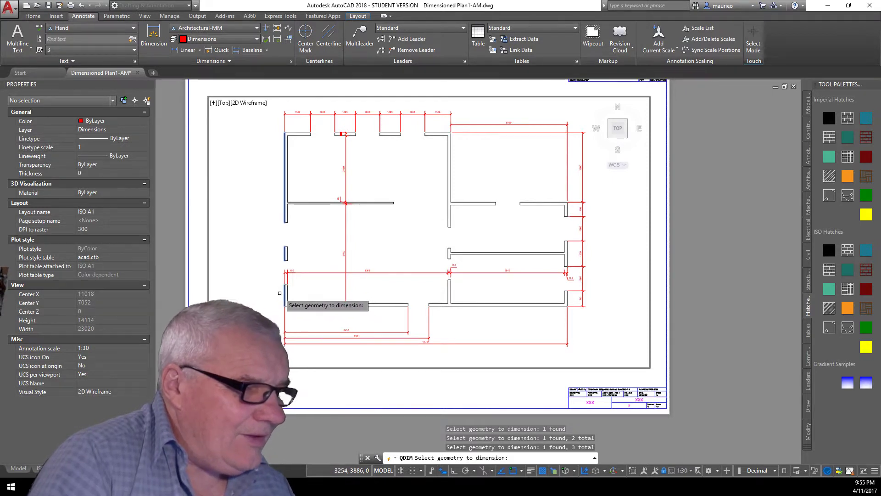
key(Return)
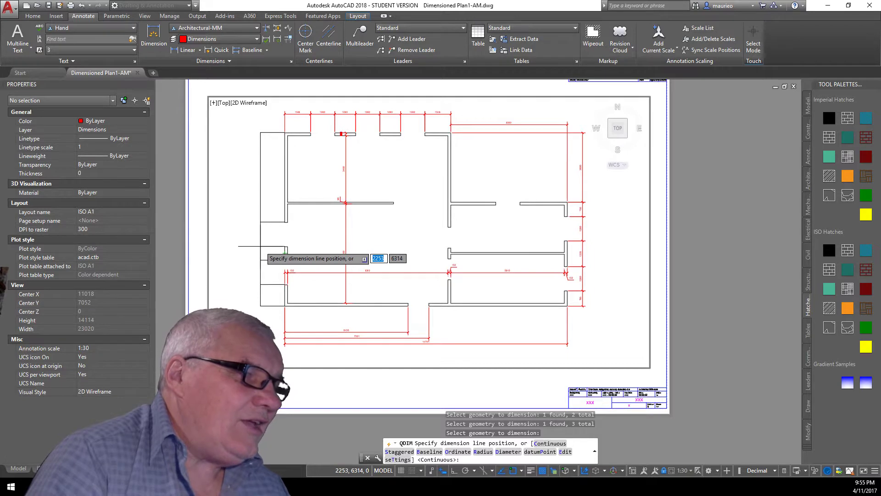
click(260, 248)
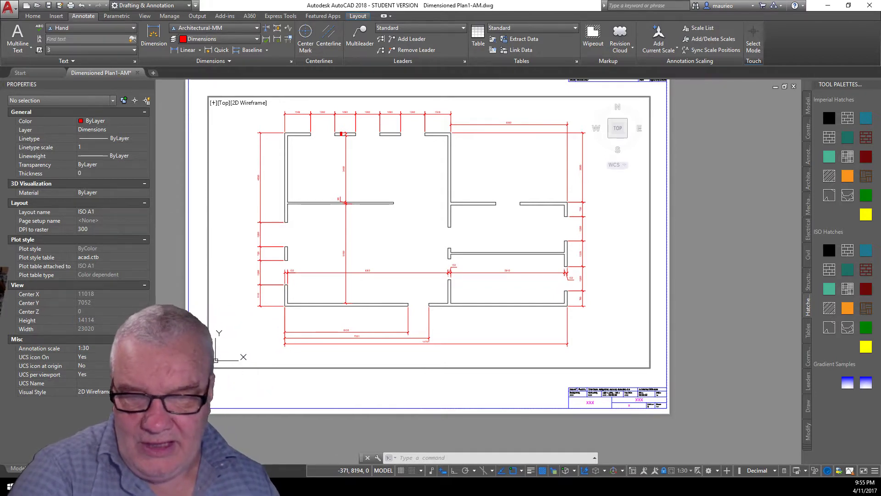
Save the drawing, replacing the existing Dimensioned Plan1-AM file in the COURSE FILES folder, and close it.
click(13, 8)
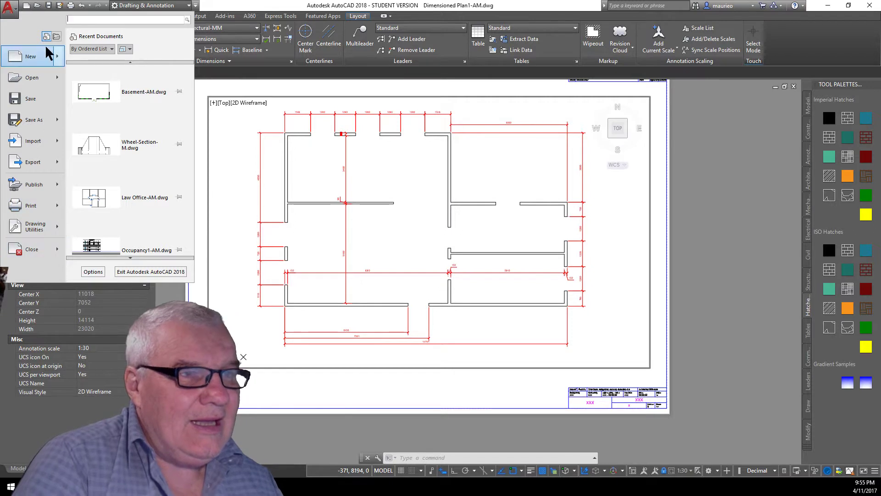
click(19, 101)
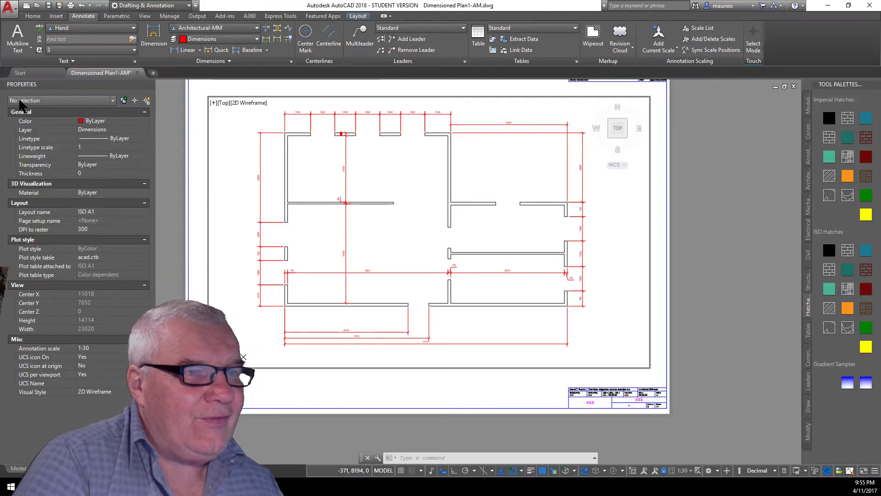
click(11, 8)
click(33, 119)
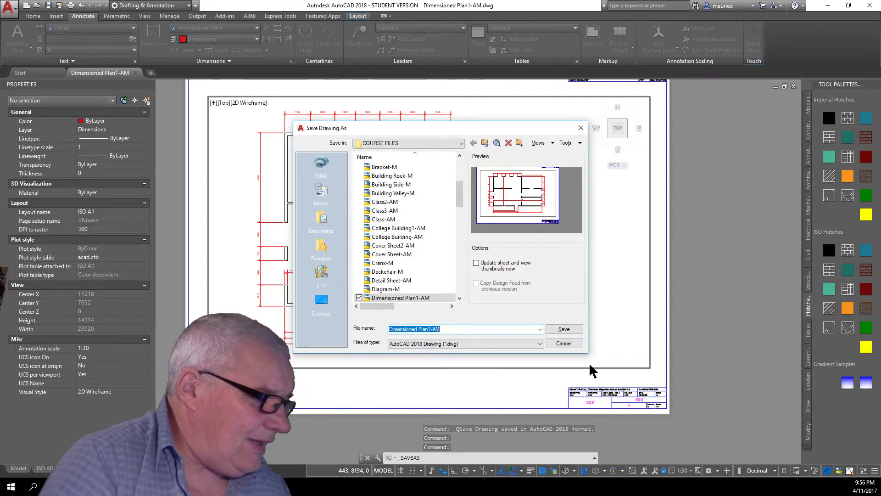
click(565, 330)
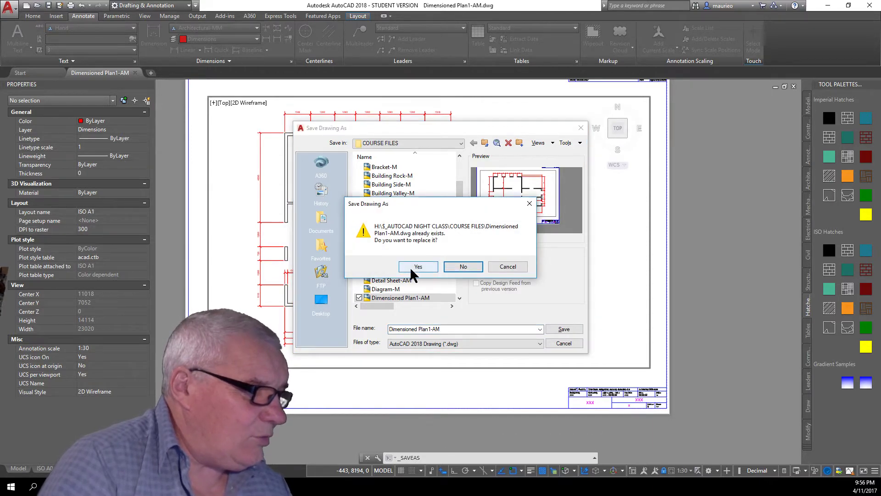
click(417, 267)
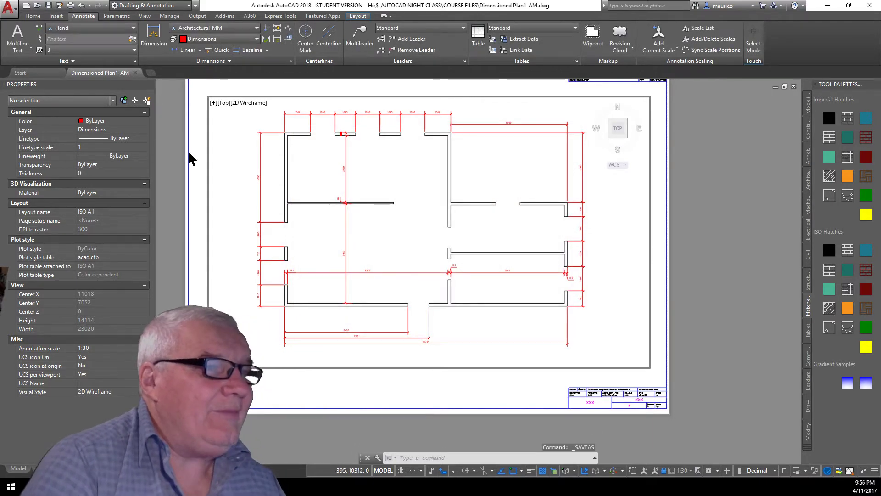
click(9, 9)
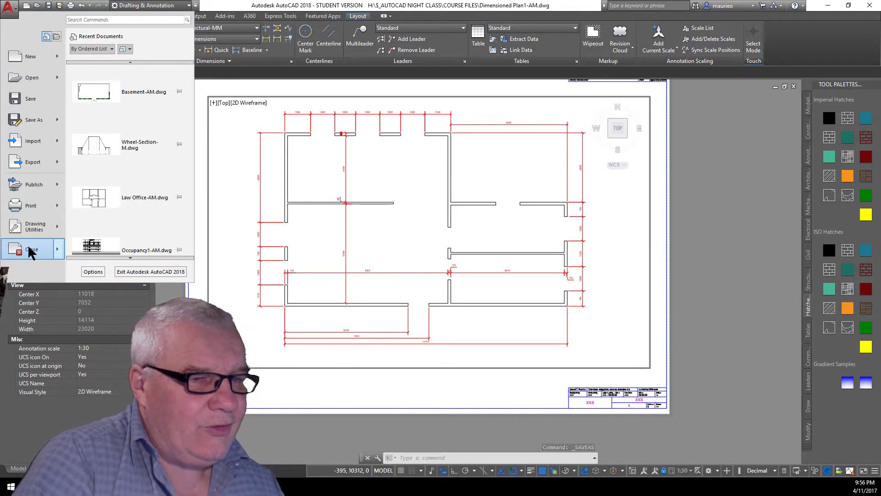
click(31, 252)
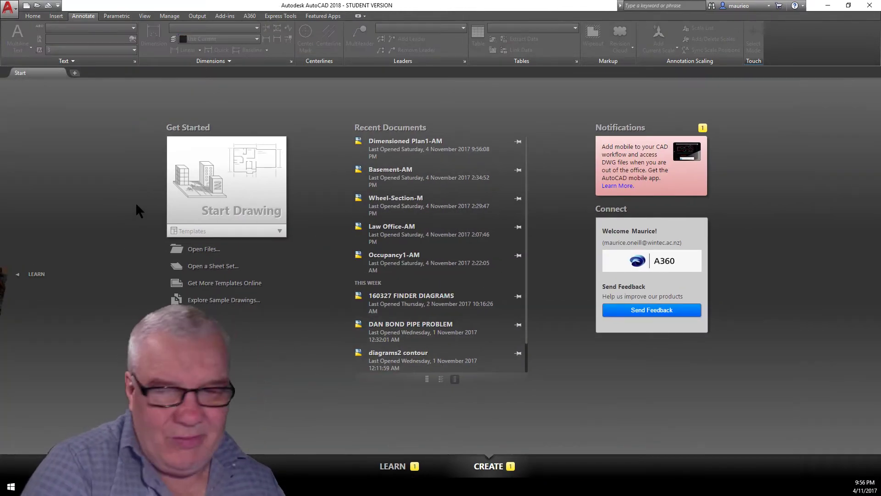